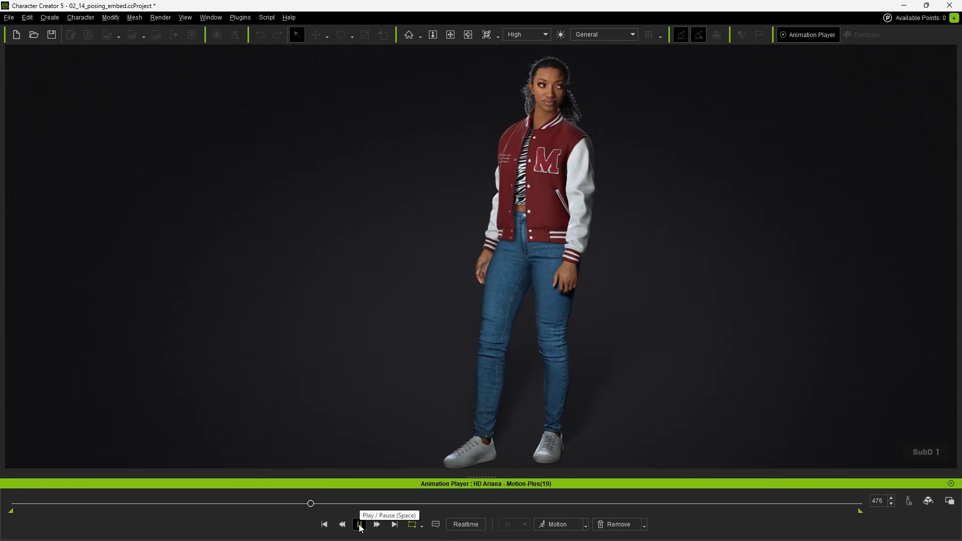
Step: Pause the character's animation and open the FBX export settings for the clothed character
{"action": "left_click", "coordinate": [360, 525]}
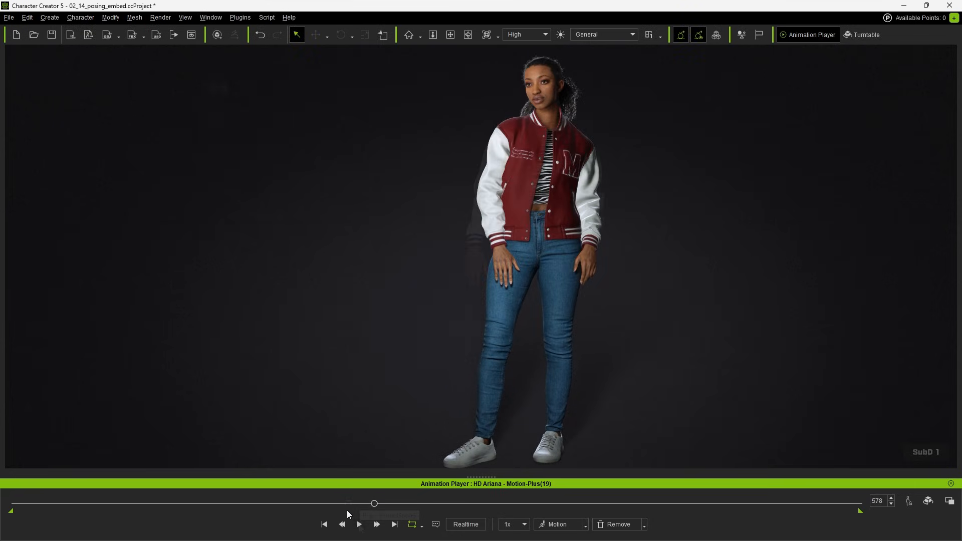
{"action": "left_click", "coordinate": [9, 17]}
{"action": "mouse_move", "coordinate": [118, 125]}
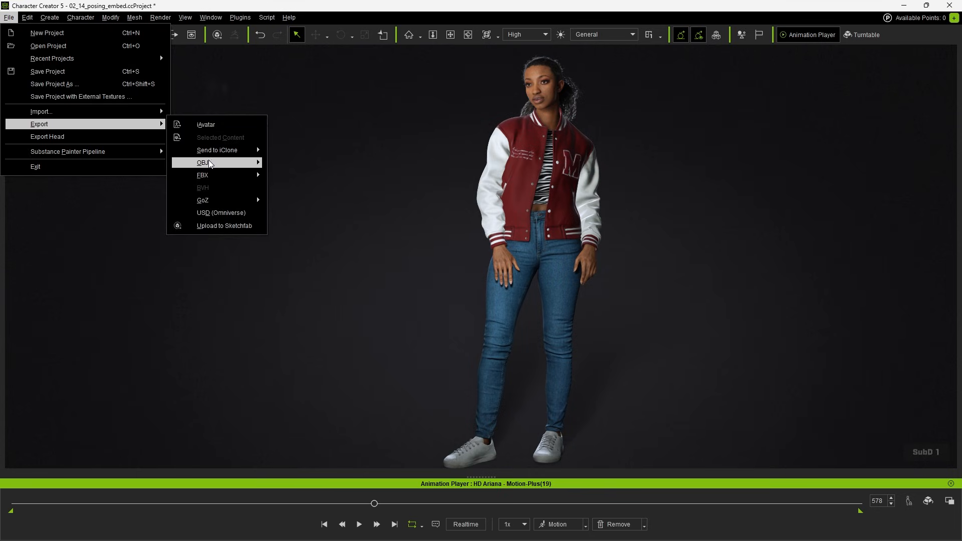
{"action": "mouse_move", "coordinate": [213, 175]}
{"action": "left_click", "coordinate": [305, 187]}
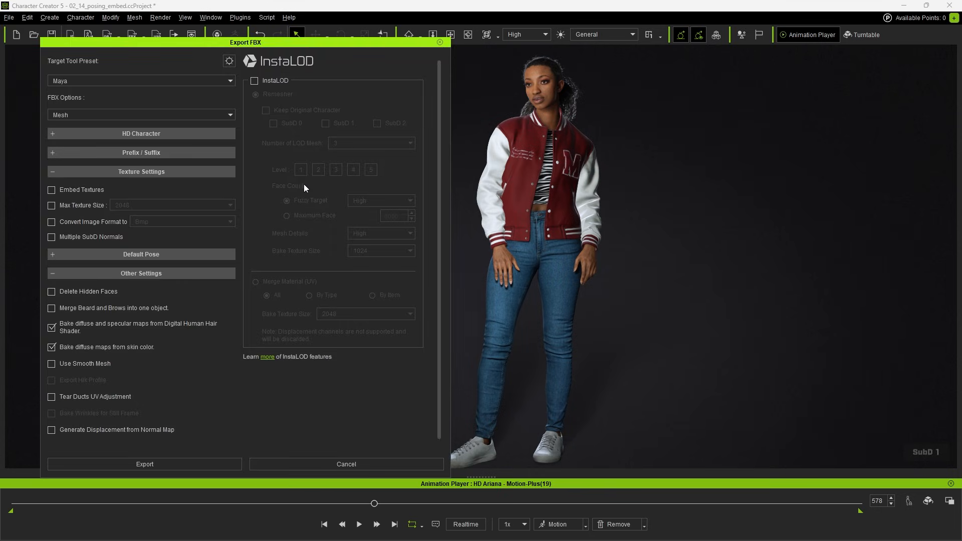
Step: Set the export's target preset to Unreal (UE5 Skeleton) and the FBX option to Mesh and Motion
{"action": "left_click", "coordinate": [144, 81]}
{"action": "left_click", "coordinate": [146, 128]}
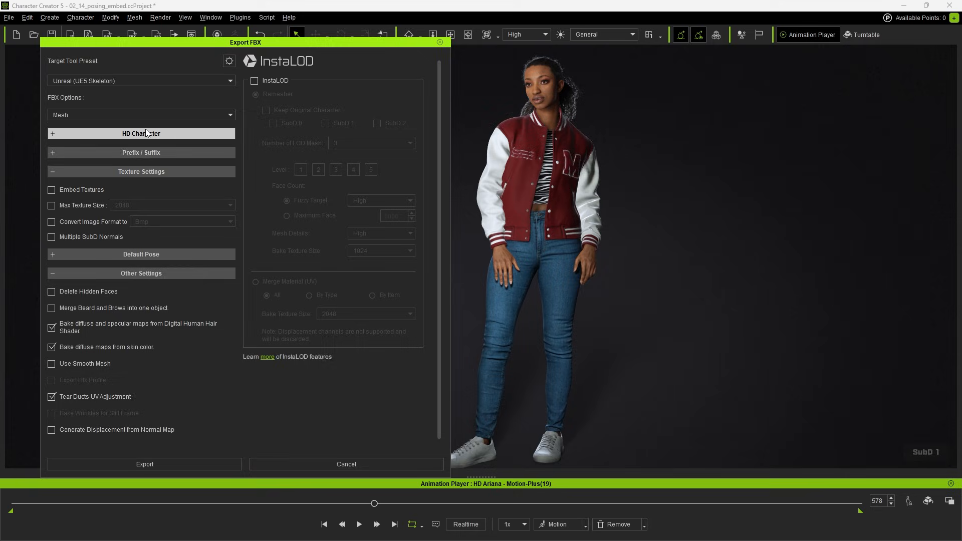
{"action": "left_click", "coordinate": [140, 112]}
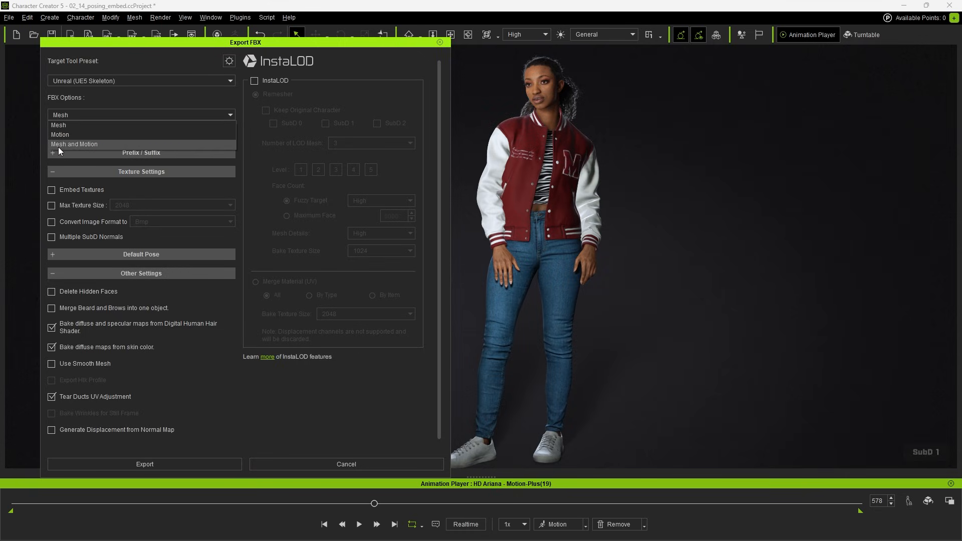
{"action": "left_click", "coordinate": [101, 143]}
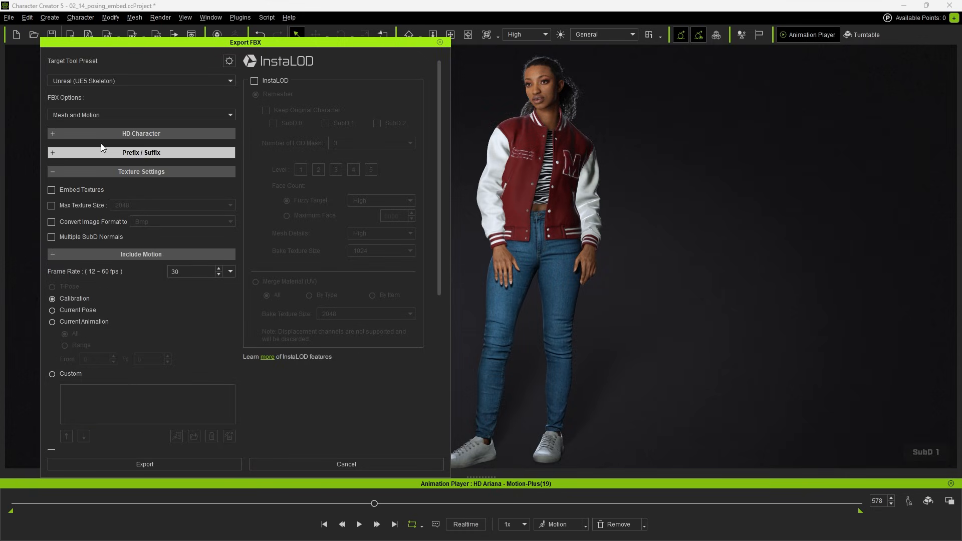
Step: Expand the HD Character subdivision options and include a range of the current animation in the export
{"action": "left_click", "coordinate": [127, 134]}
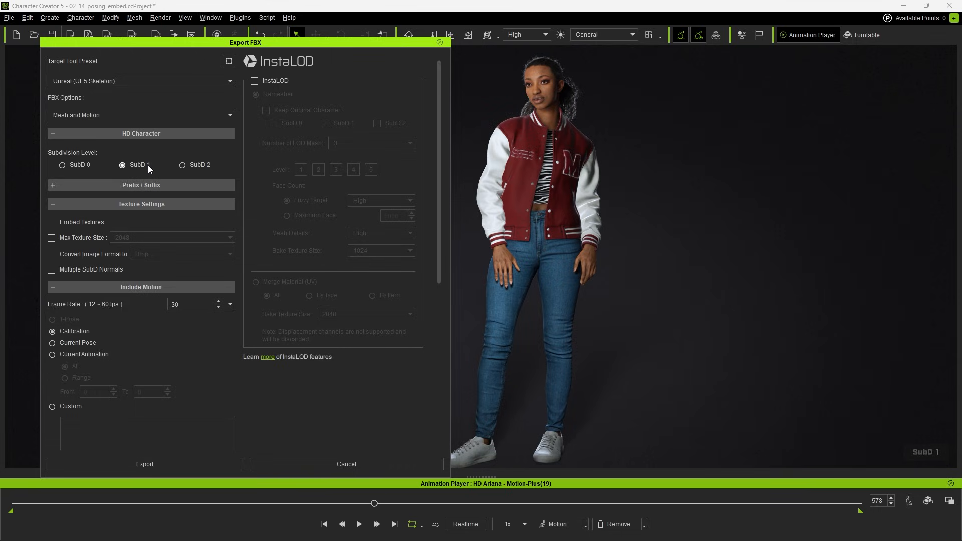
{"action": "left_click", "coordinate": [52, 354]}
{"action": "left_click", "coordinate": [65, 378]}
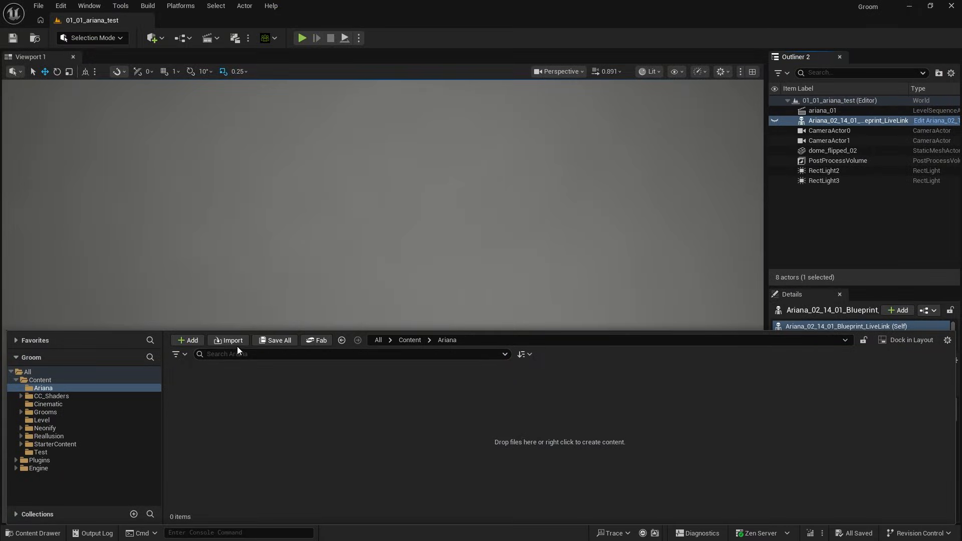
Step: In Unreal Editor, start importing Aarina.Fbx into the Ariana folder, accepting Auto Setup with Include Control Rig
{"action": "left_click", "coordinate": [234, 341]}
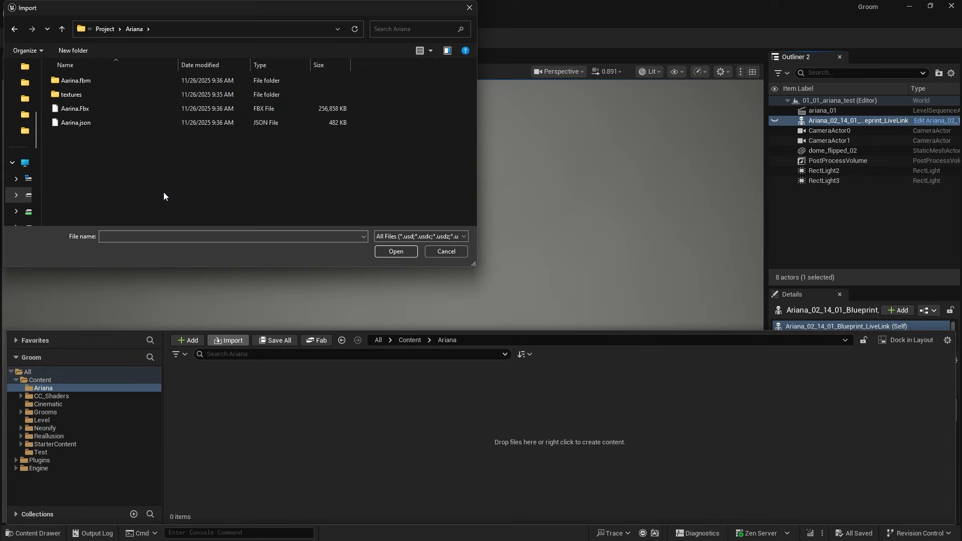
{"action": "double_click", "coordinate": [119, 109]}
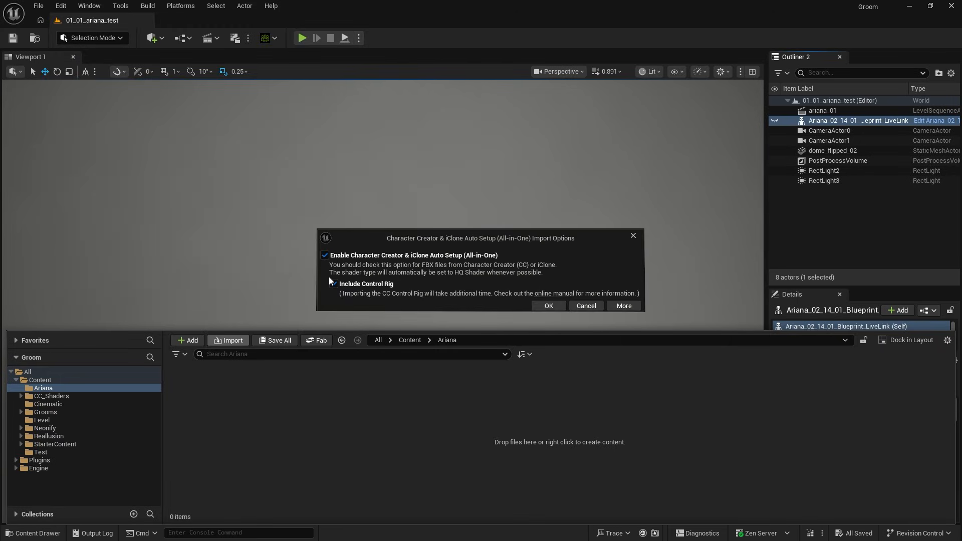
{"action": "left_click", "coordinate": [549, 305]}
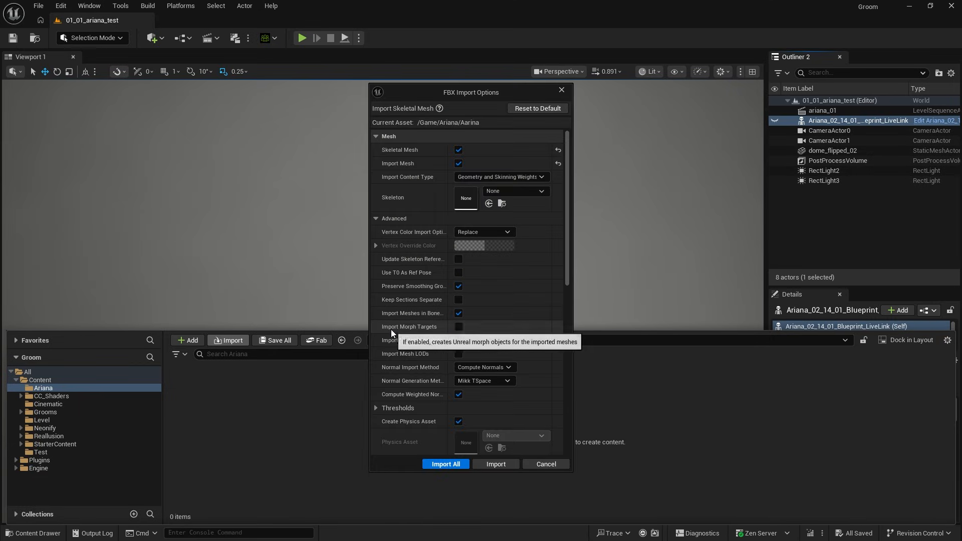
Step: Enable Import Morph Targets and Import Animations, set the animation length to Animated Time, and import the character
{"action": "left_click", "coordinate": [457, 328]}
{"action": "scroll", "coordinate": [533, 303], "scroll_direction": "down", "scroll_amount": 4}
{"action": "left_click", "coordinate": [459, 348]}
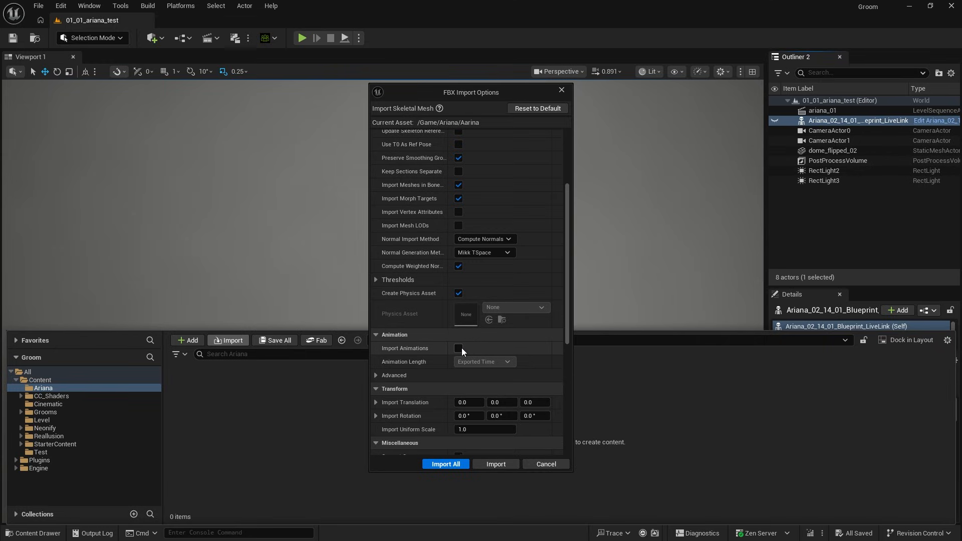
{"action": "left_click", "coordinate": [503, 361]}
{"action": "left_click", "coordinate": [500, 381]}
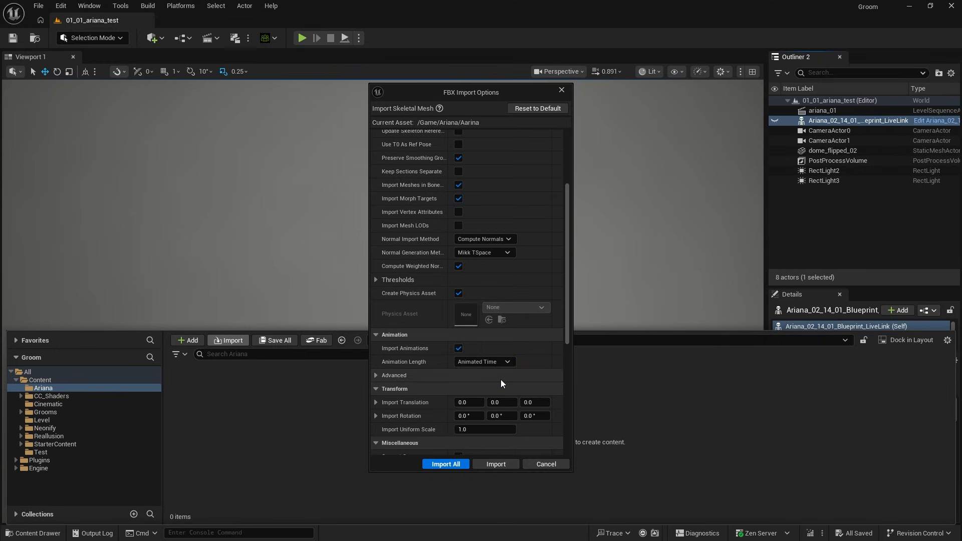
{"action": "left_click", "coordinate": [496, 464]}
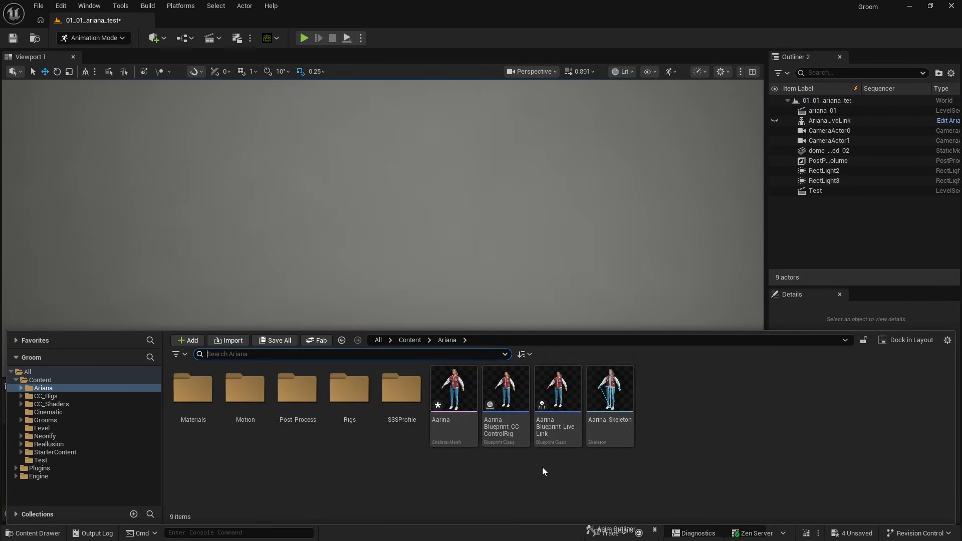
Step: Place the Aarina_Blueprint_CC_ControlRig character in the level and add it to the sequence as an actor track
{"action": "left_click_drag", "start_coordinate": [506, 388], "coordinate": [426, 354]}
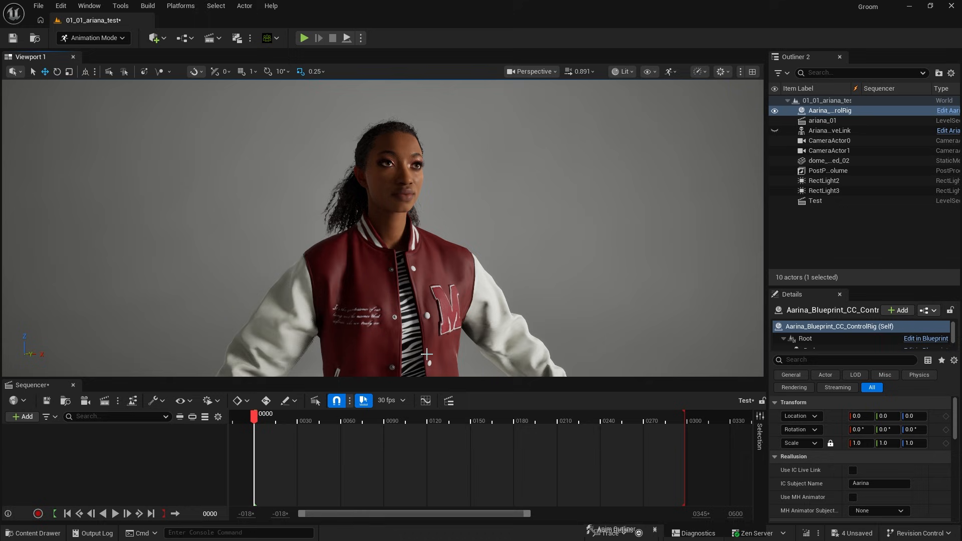
{"action": "left_click", "coordinate": [23, 417]}
{"action": "mouse_move", "coordinate": [66, 226]}
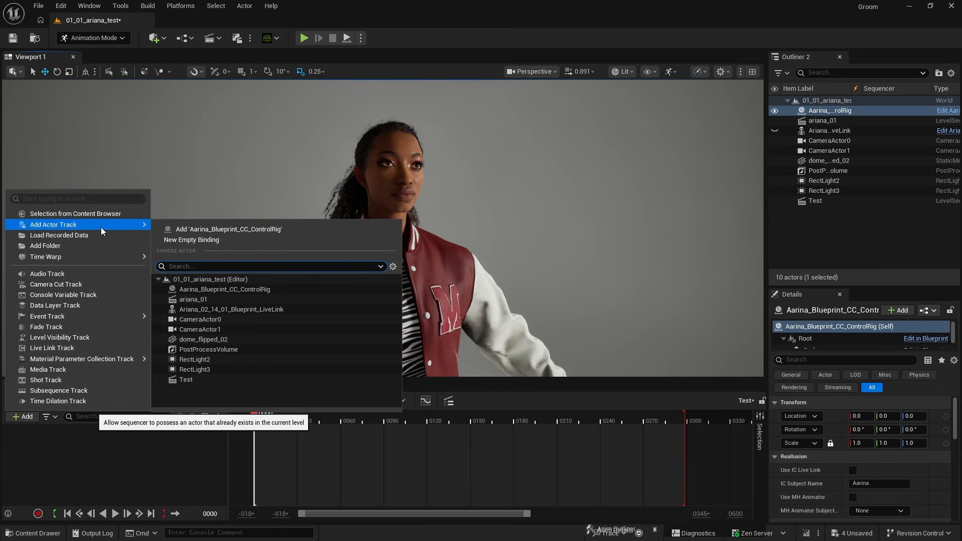
{"action": "left_click", "coordinate": [259, 229]}
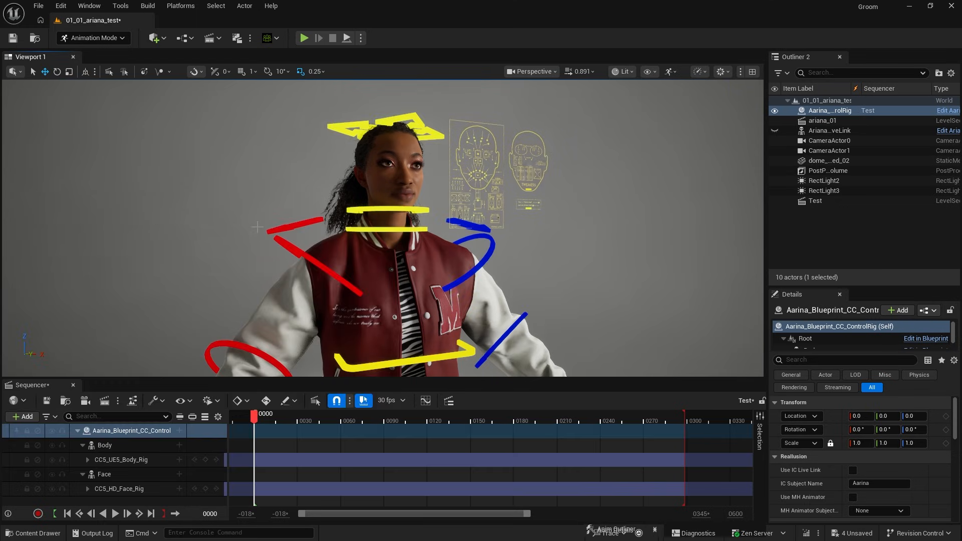
{"action": "left_click", "coordinate": [178, 430]}
{"action": "mouse_move", "coordinate": [247, 40]}
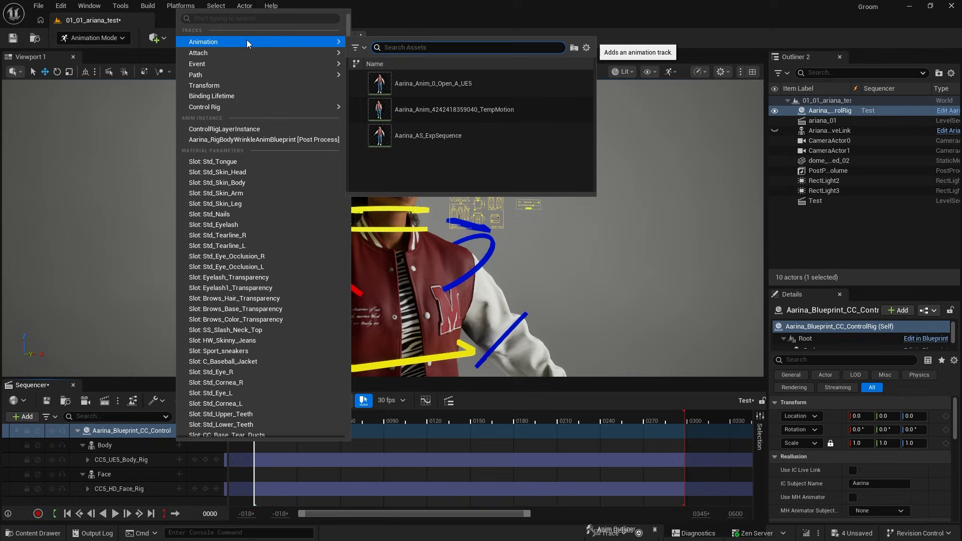
{"action": "left_click", "coordinate": [434, 109]}
{"action": "left_click", "coordinate": [179, 489]}
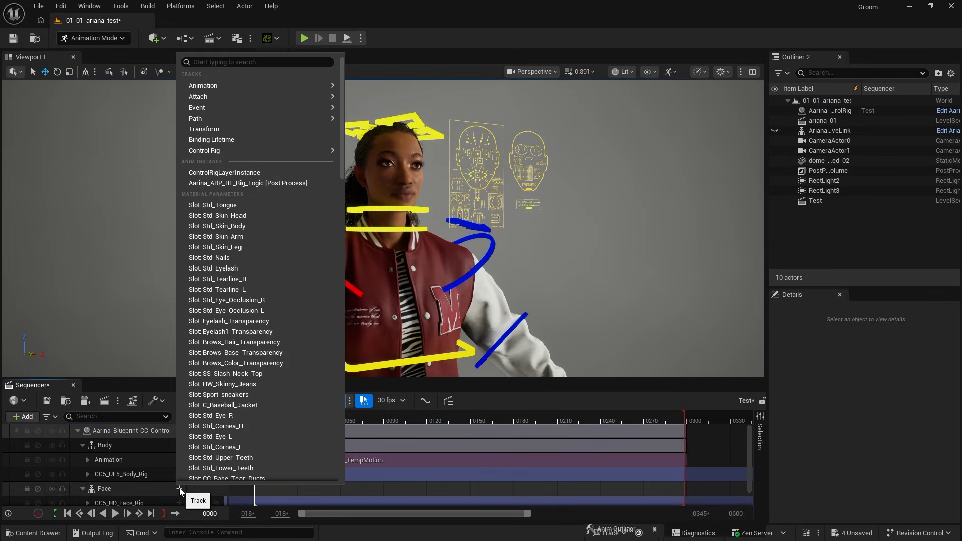
{"action": "mouse_move", "coordinate": [257, 87]}
{"action": "left_click", "coordinate": [434, 153]}
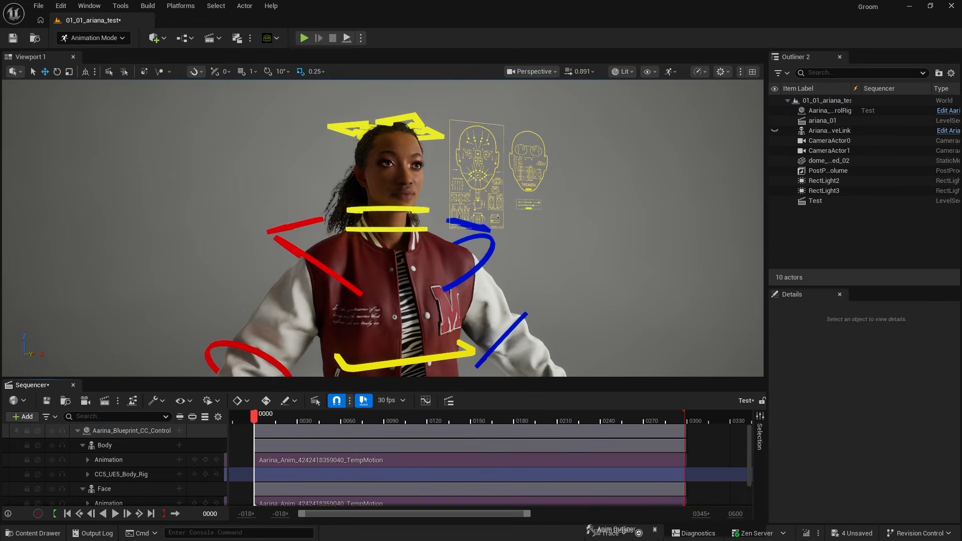
Step: Mute the CC5_UE5_Body_Rig and CC5_HD_Face_Rig tracks in the sequence
{"action": "left_click", "coordinate": [52, 473]}
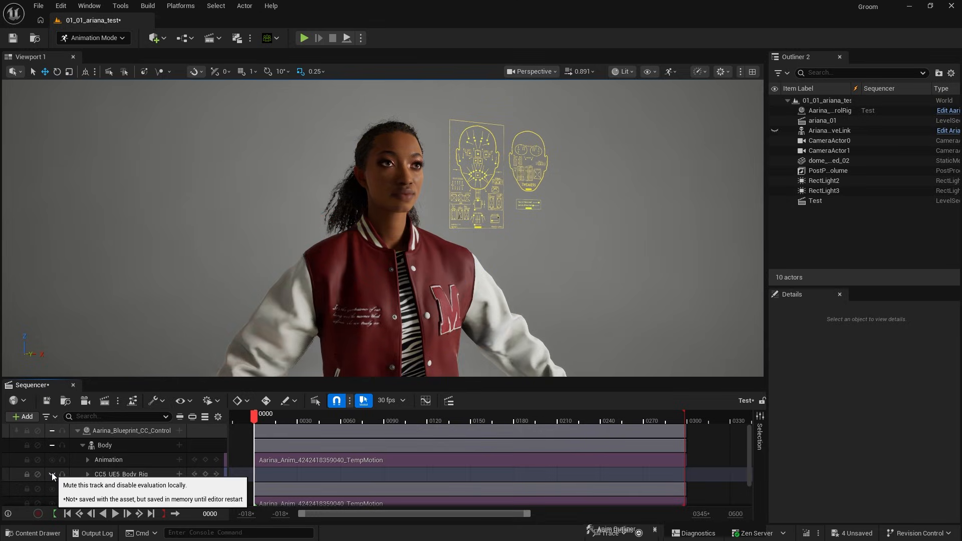
{"action": "scroll", "coordinate": [51, 483], "scroll_direction": "down", "scroll_amount": 1}
{"action": "left_click", "coordinate": [52, 500]}
{"action": "scroll", "coordinate": [97, 473], "scroll_direction": "down", "scroll_amount": 1}
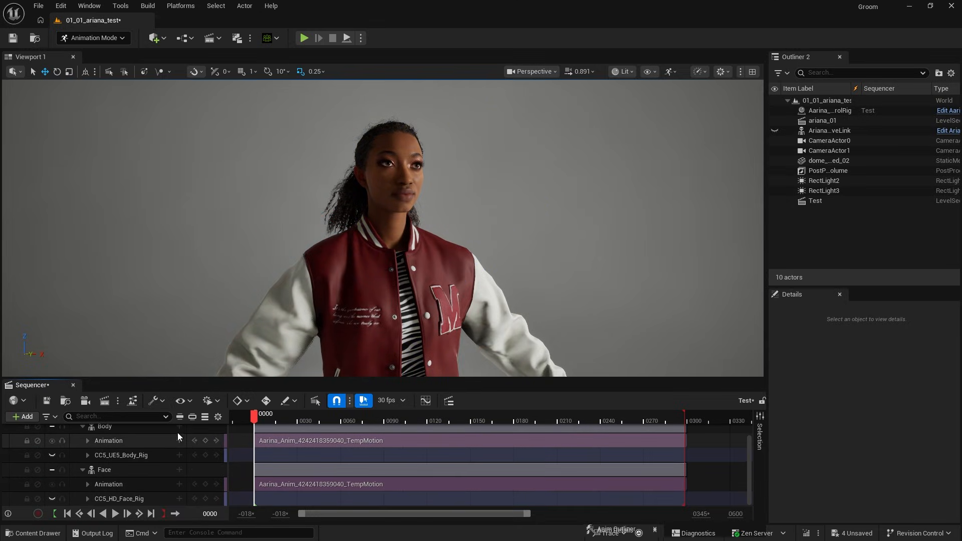
Step: Add an Animation Mode track to the Body component and set it to Use Custom Mode
{"action": "left_click", "coordinate": [180, 427]}
{"action": "type", "text": "mode"}
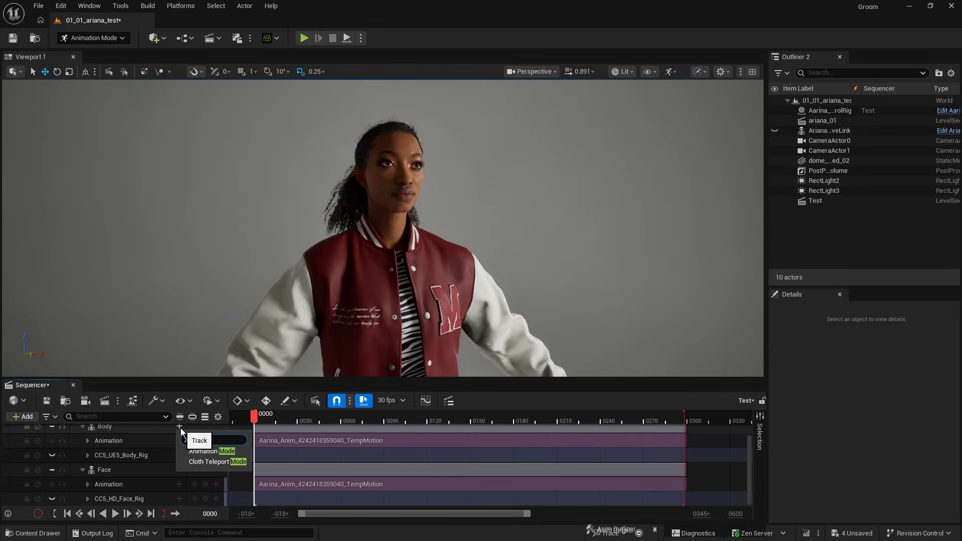
{"action": "left_click", "coordinate": [199, 451]}
{"action": "left_click", "coordinate": [152, 453]}
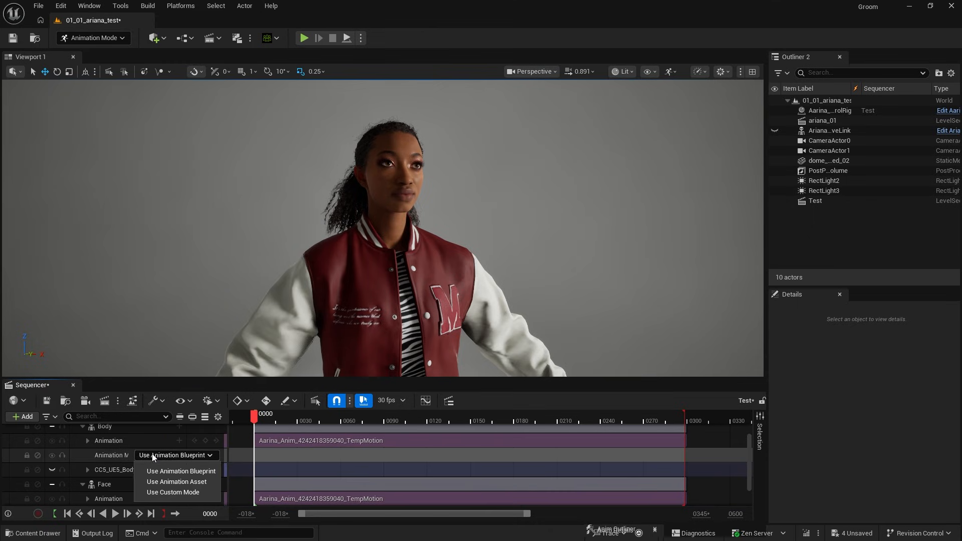
{"action": "left_click", "coordinate": [165, 492]}
Step: Add an Animation Mode track to the Face component, set it to Use Custom Mode, and play the sequence
{"action": "left_click", "coordinate": [179, 485]}
{"action": "type", "text": "mode"}
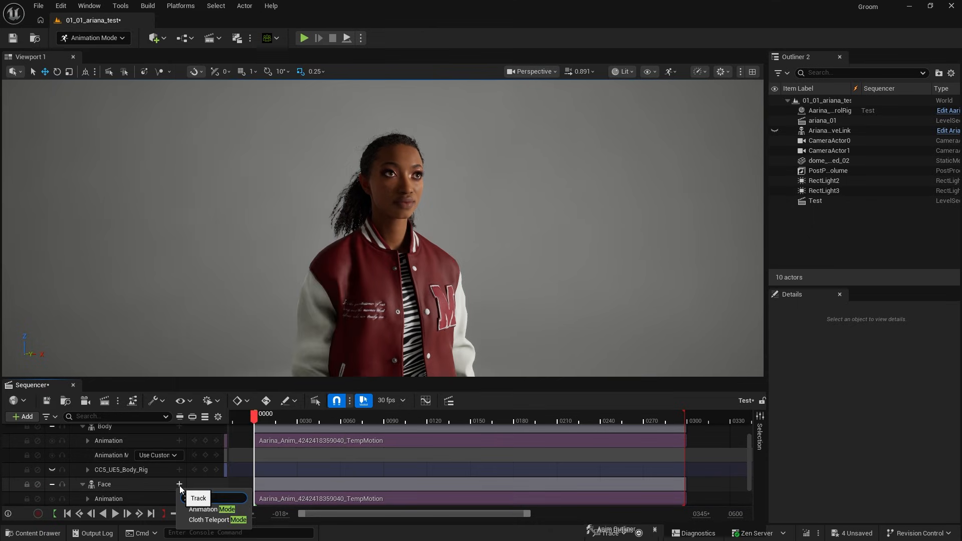
{"action": "left_click", "coordinate": [203, 509]}
{"action": "scroll", "coordinate": [205, 503], "scroll_direction": "down", "scroll_amount": 2}
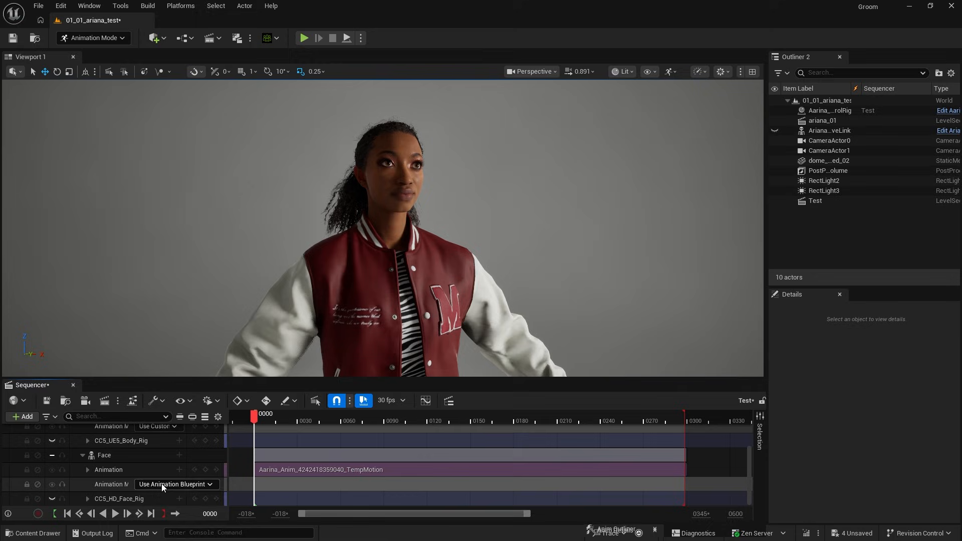
{"action": "left_click", "coordinate": [158, 484]}
{"action": "left_click", "coordinate": [170, 521]}
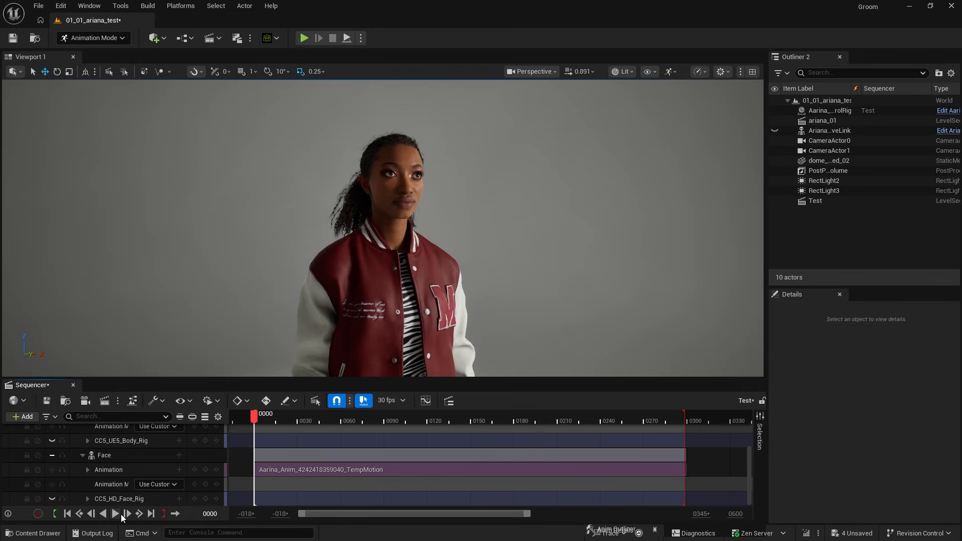
{"action": "left_click", "coordinate": [122, 514]}
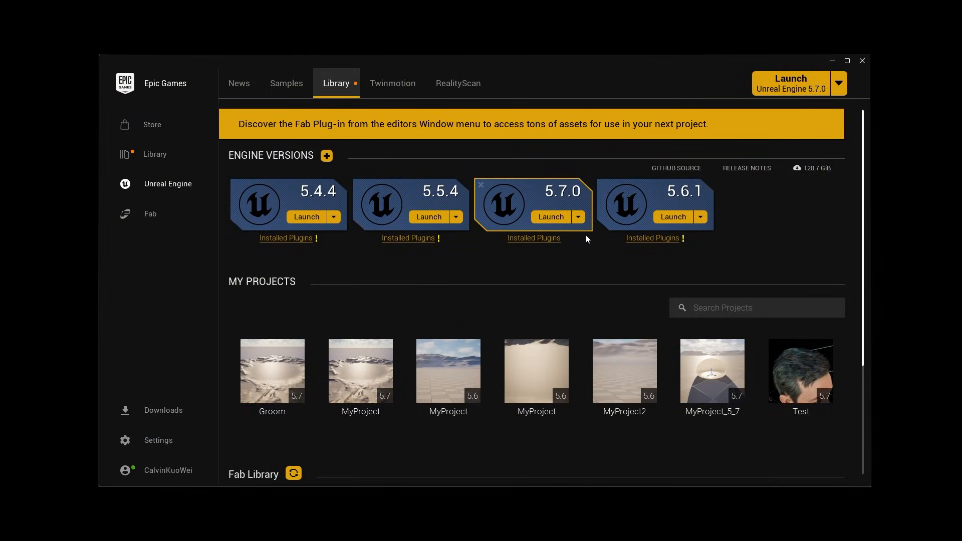
Step: In the Epic Games Launcher, apply the Unreal Engine 5.7.0 installation options with MetaHuman Creator Core Data included
{"action": "left_click", "coordinate": [578, 218]}
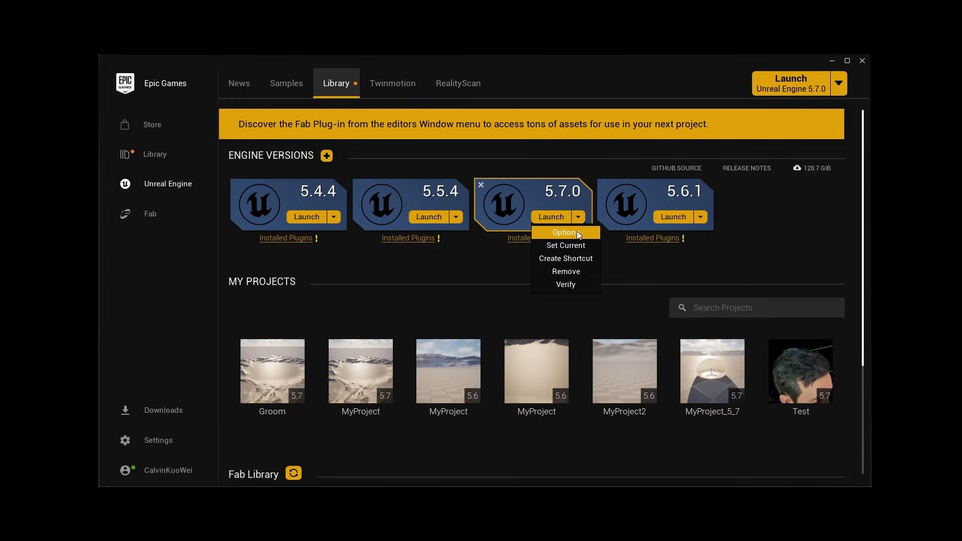
{"action": "left_click", "coordinate": [577, 232]}
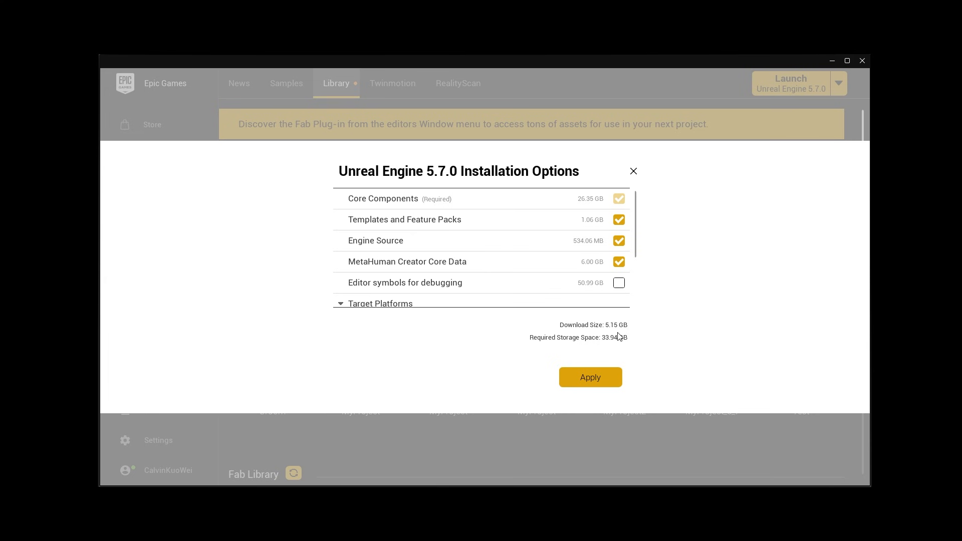
{"action": "left_click", "coordinate": [591, 377]}
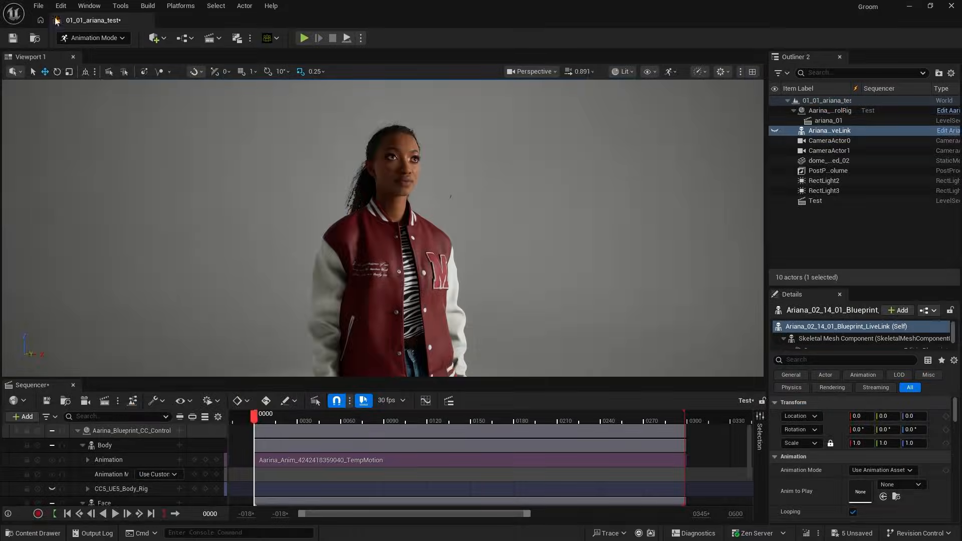
Step: Back in Unreal Editor, open the plugin manager and search it for metahuman
{"action": "left_click", "coordinate": [59, 5]}
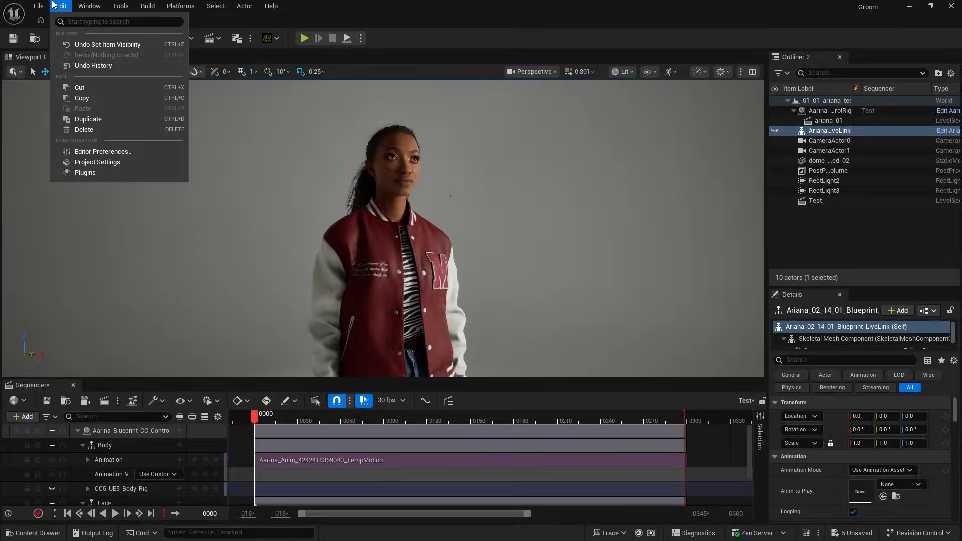
{"action": "left_click", "coordinate": [107, 173]}
{"action": "type", "text": "metahuman"}
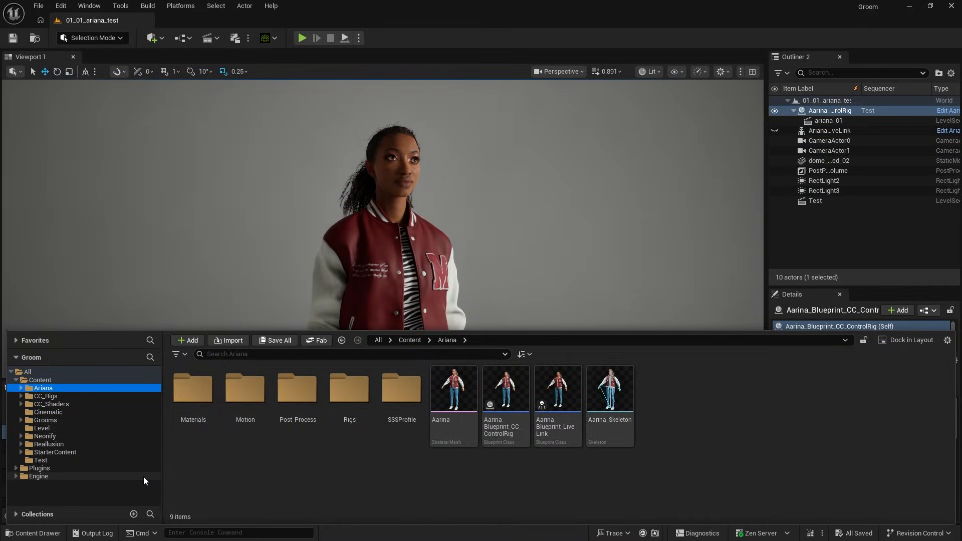
Step: Open the engine plugins' MetaHuman Creator Content and go to the Optional > Grooms > GroomAssets folder
{"action": "left_click", "coordinate": [30, 477]}
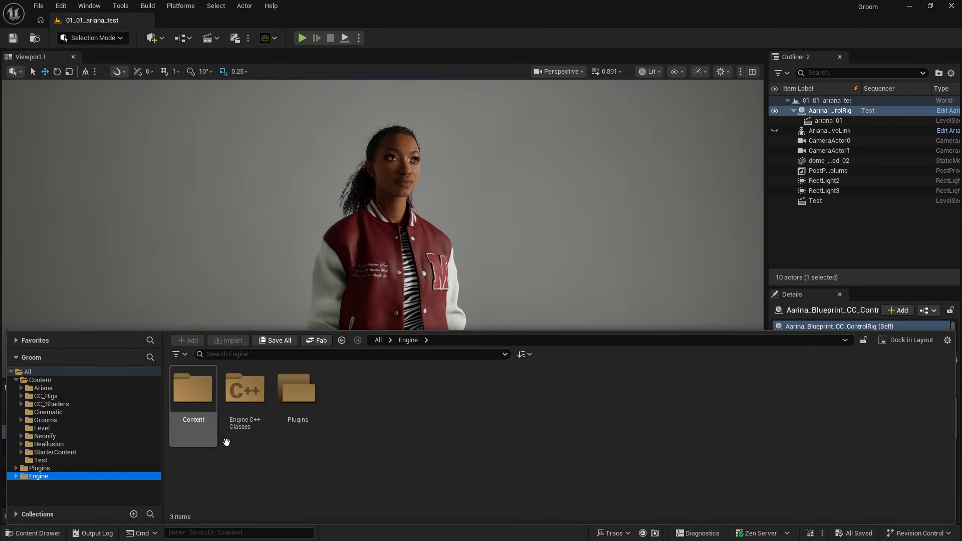
{"action": "double_click", "coordinate": [305, 405]}
{"action": "left_click_drag", "start_coordinate": [948, 379], "coordinate": [948, 447]}
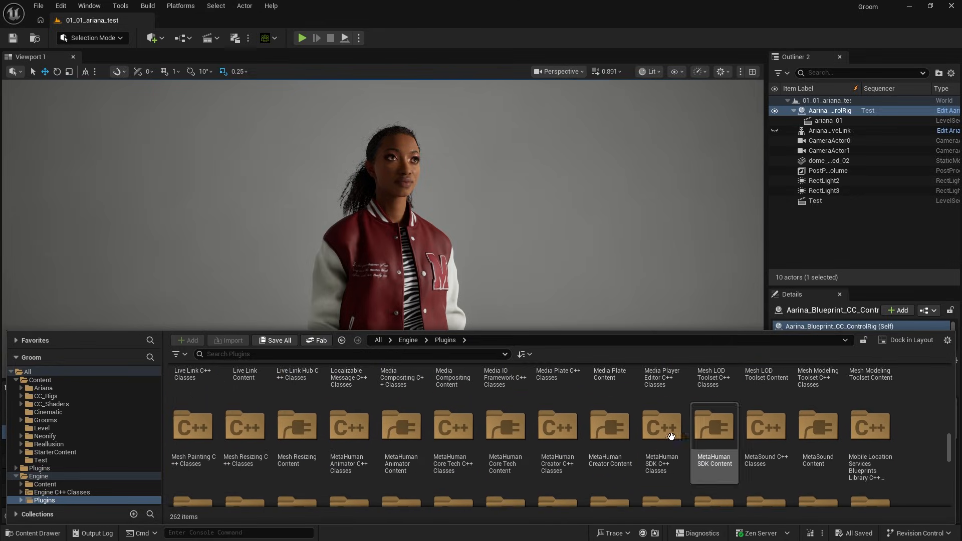
{"action": "left_click", "coordinate": [619, 475]}
{"action": "double_click", "coordinate": [620, 474]}
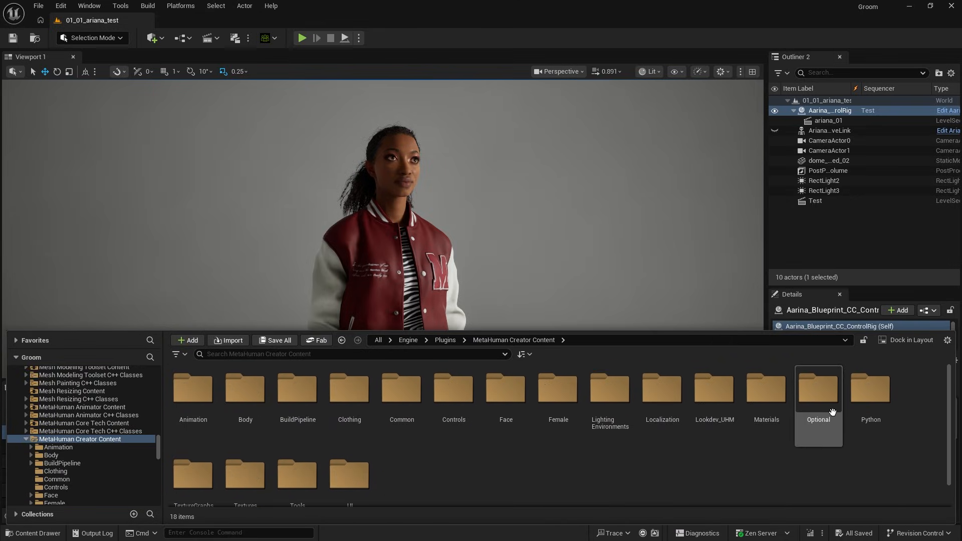
{"action": "double_click", "coordinate": [832, 415]}
{"action": "double_click", "coordinate": [452, 424]}
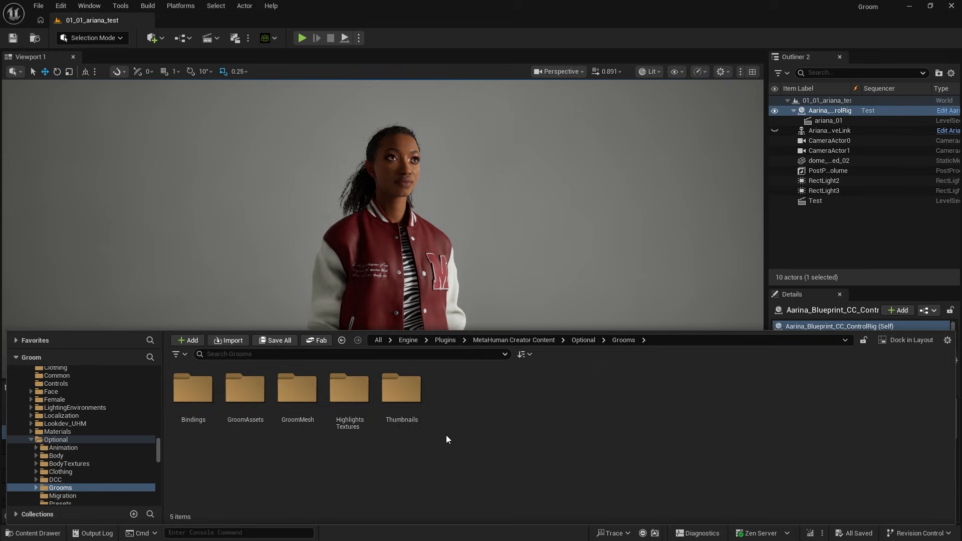
{"action": "double_click", "coordinate": [261, 424]}
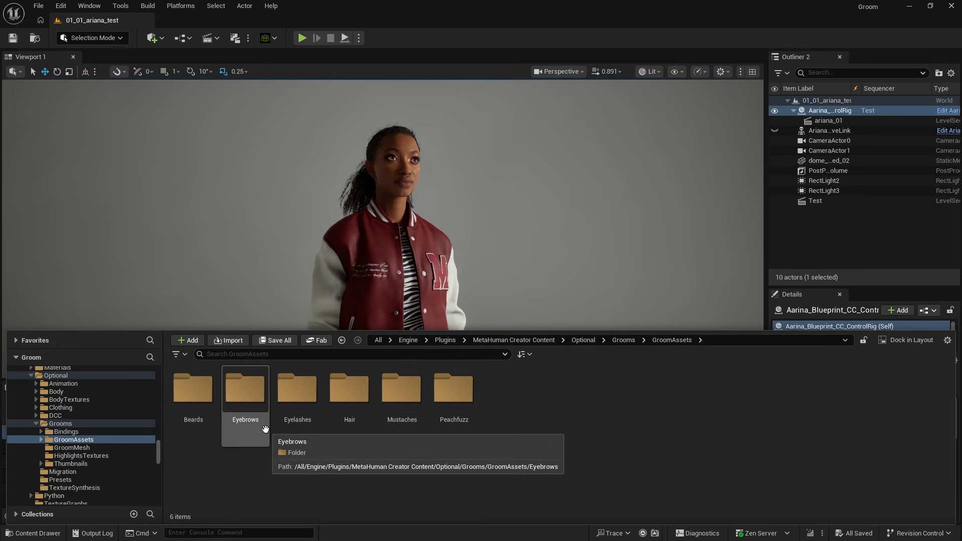
Step: Look over the groom asset categories and browse the hairstyles in the Hair folder
{"action": "left_click", "coordinate": [254, 437]}
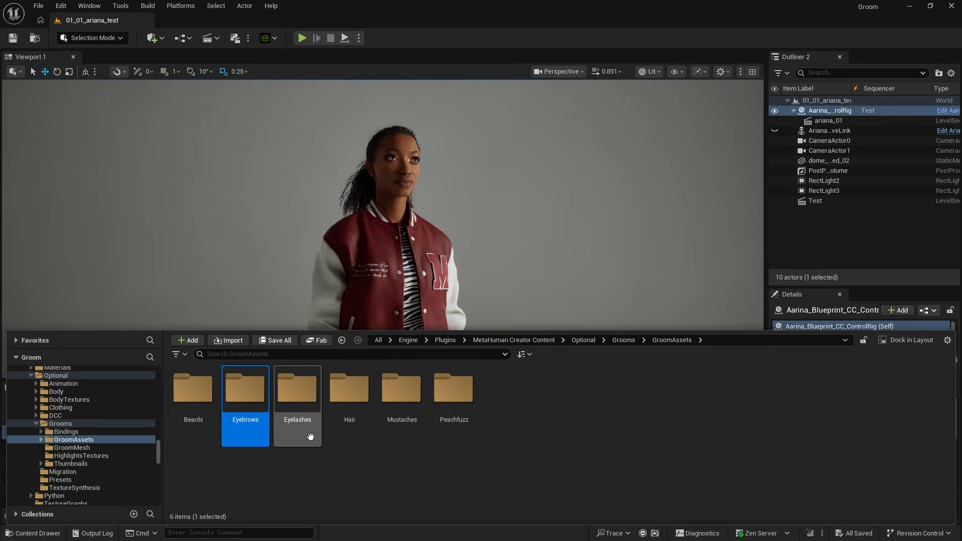
{"action": "left_click", "coordinate": [310, 437]}
{"action": "left_click", "coordinate": [368, 439]}
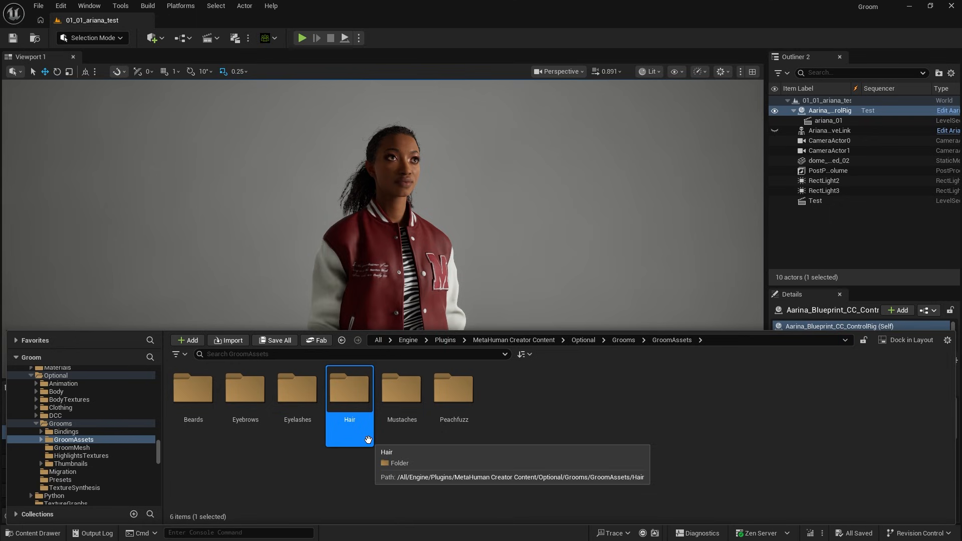
{"action": "double_click", "coordinate": [368, 440]}
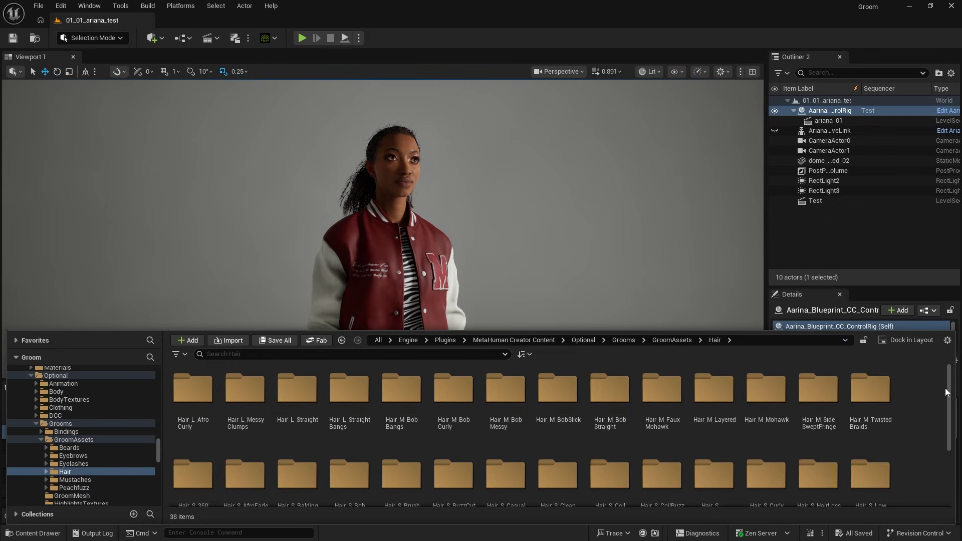
{"action": "mouse_move", "coordinate": [946, 392]}
{"action": "left_mouse_down"}
{"action": "mouse_move", "coordinate": [953, 423]}
{"action": "mouse_move", "coordinate": [953, 383]}
{"action": "left_mouse_up"}
Step: Preview the Hair_L_MessyClumps groom asset and return to the Hair folder in the main editor
{"action": "double_click", "coordinate": [246, 393]}
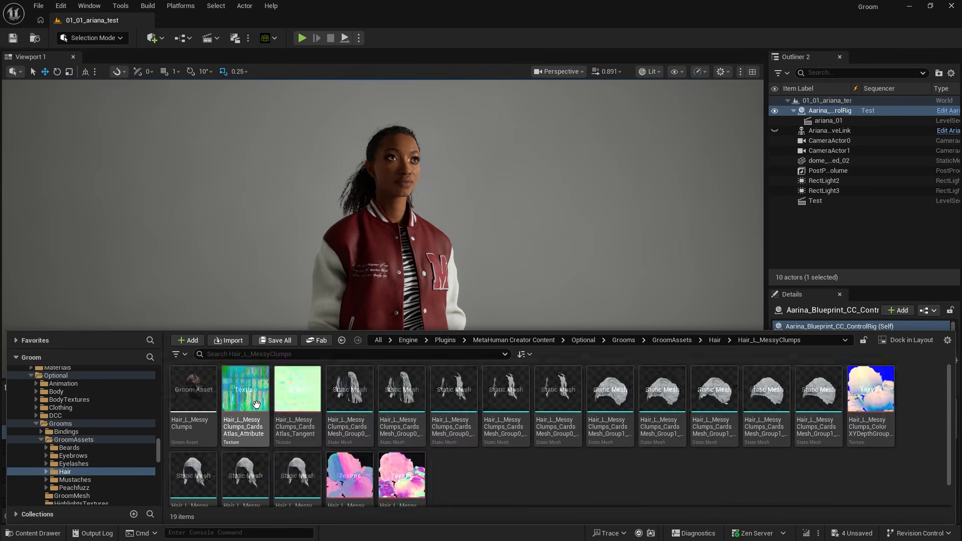
{"action": "double_click", "coordinate": [198, 407]}
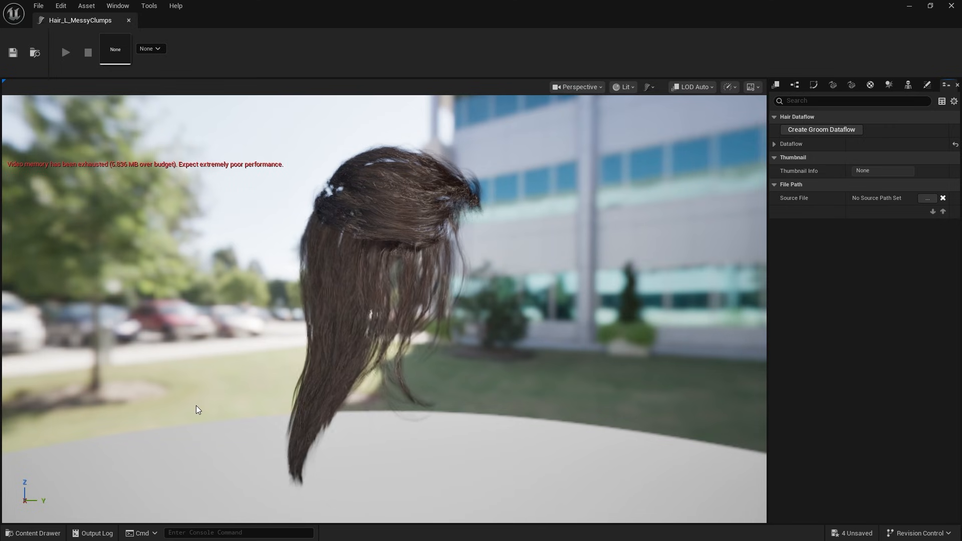
{"action": "mouse_move", "coordinate": [532, 331]}
{"action": "left_mouse_down"}
{"action": "mouse_move", "coordinate": [250, 346]}
{"action": "mouse_move", "coordinate": [526, 332]}
{"action": "left_mouse_up"}
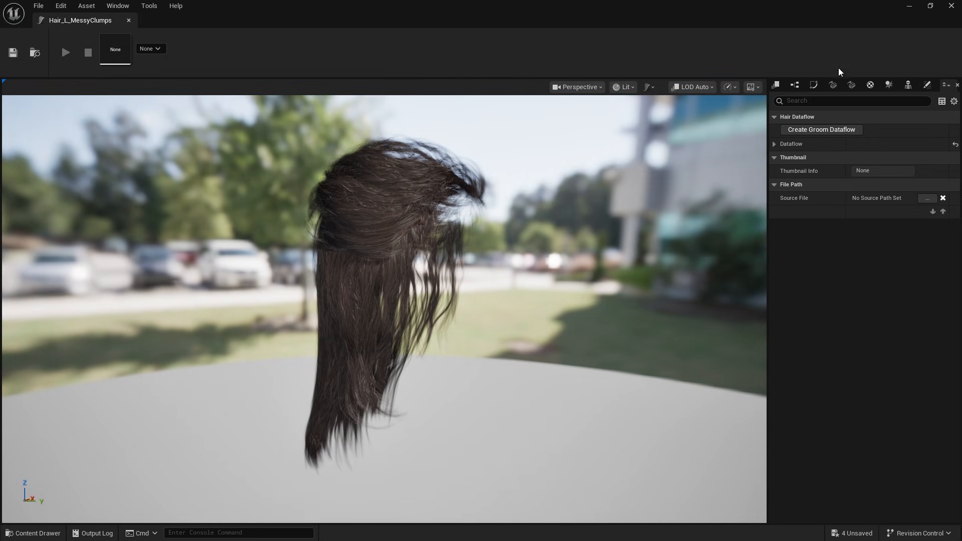
{"action": "left_click", "coordinate": [909, 7]}
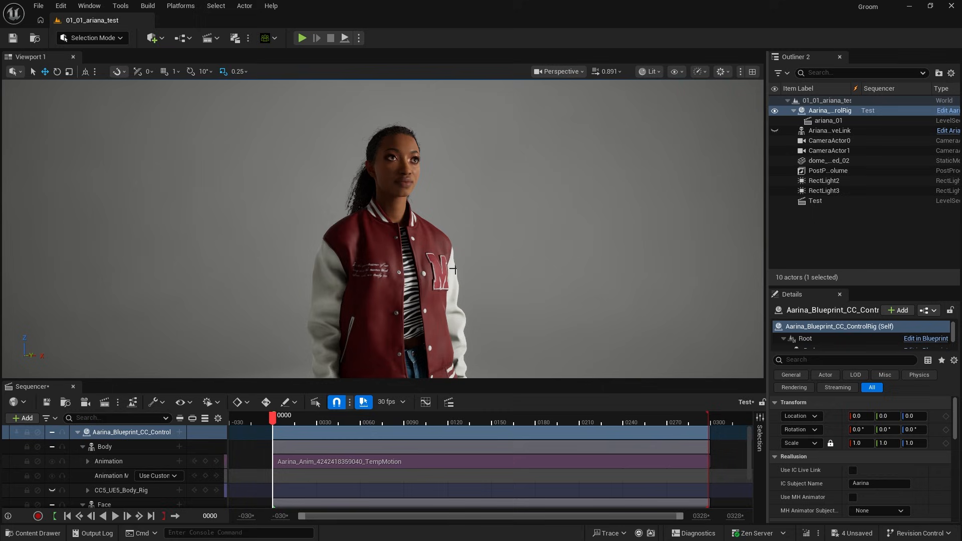
{"action": "left_click", "coordinate": [33, 533]}
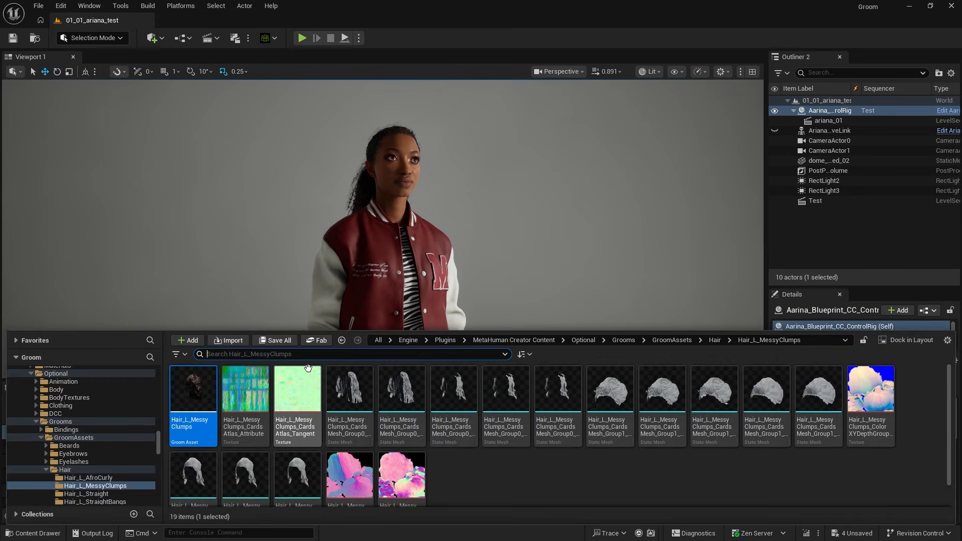
{"action": "left_click", "coordinate": [342, 341]}
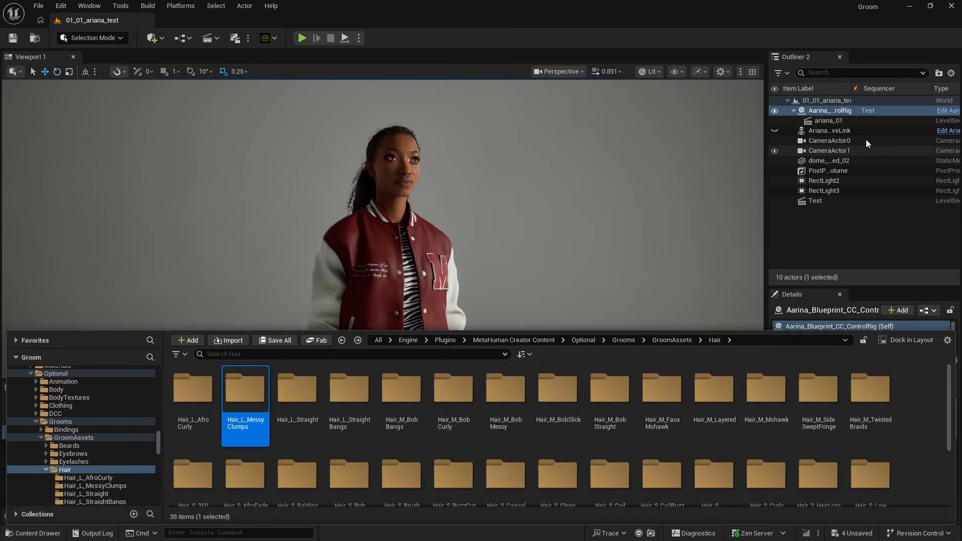
Step: Open the Aarina_Blueprint_CC_ControlRig blueprint and add a Groom component under Face, keeping its default name
{"action": "left_click", "coordinate": [943, 110]}
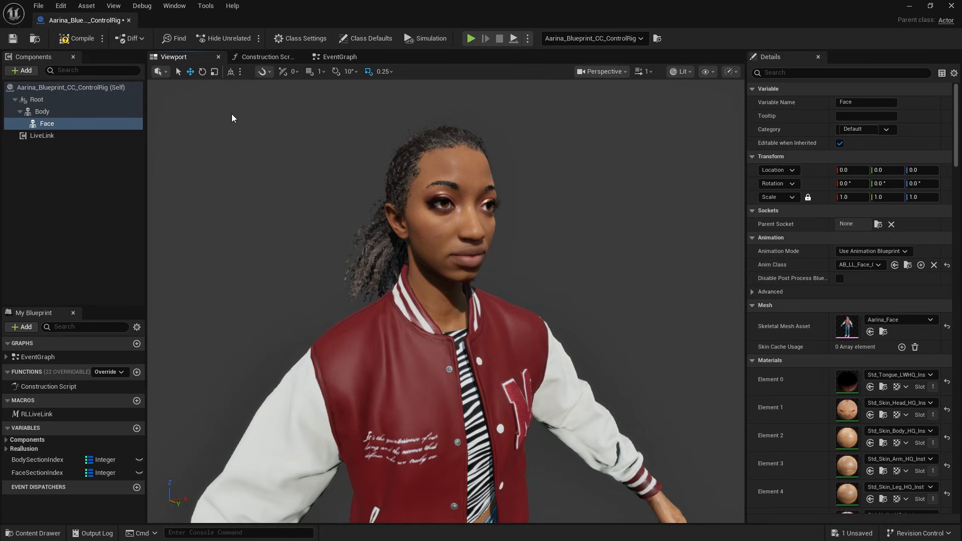
{"action": "left_click", "coordinate": [28, 71]}
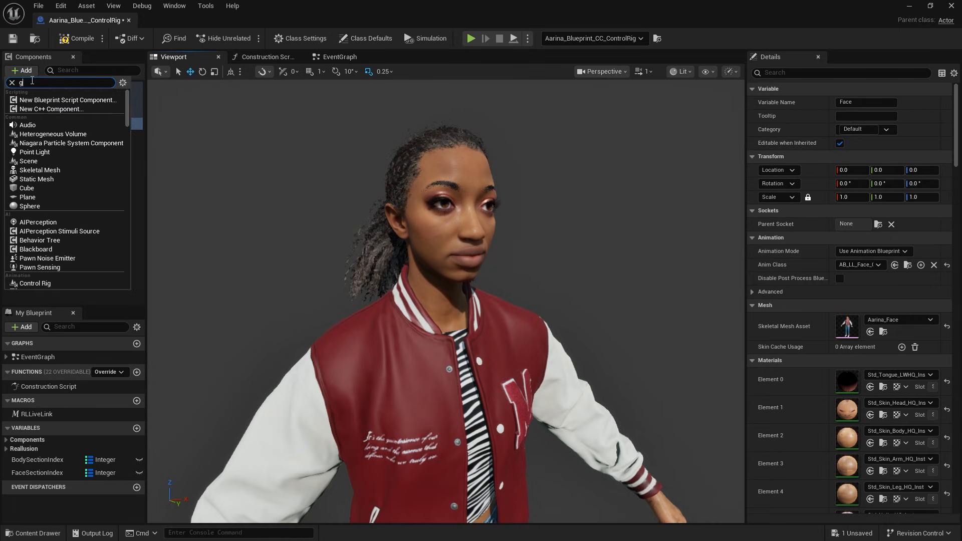
{"action": "type", "text": "groom"}
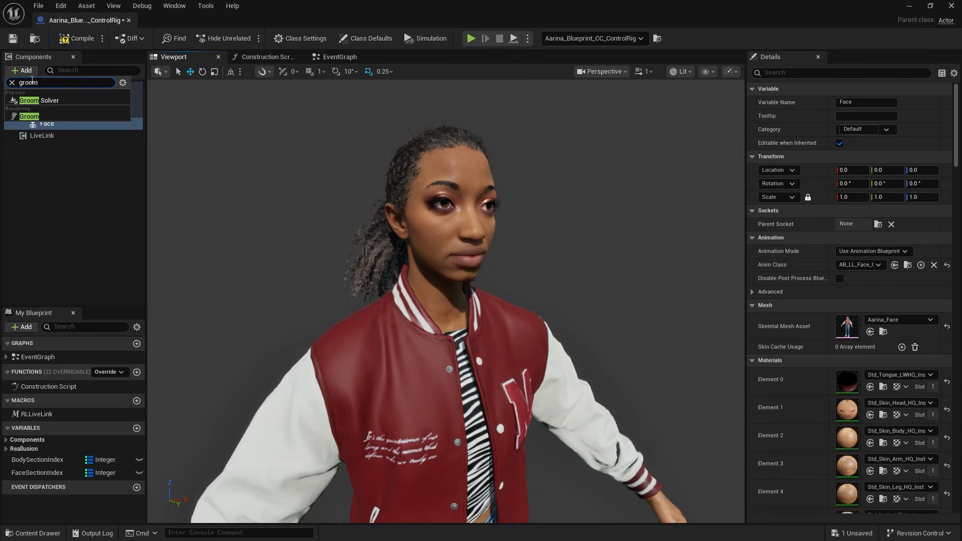
{"action": "left_click", "coordinate": [50, 114]}
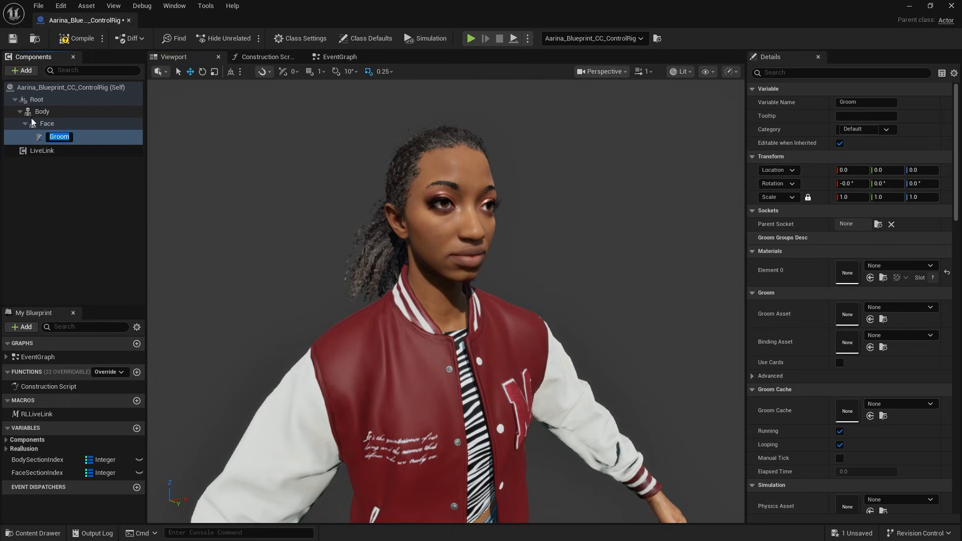
{"action": "key", "text": "Return"}
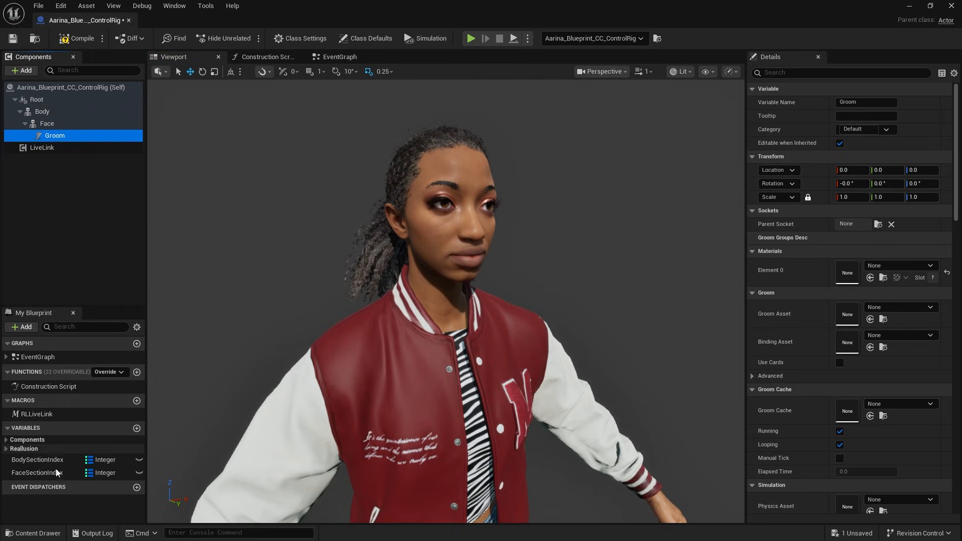
Step: Try Hair_L_StraightBangs as the Groom component's groom asset and reset the assignment to None
{"action": "left_click", "coordinate": [52, 533]}
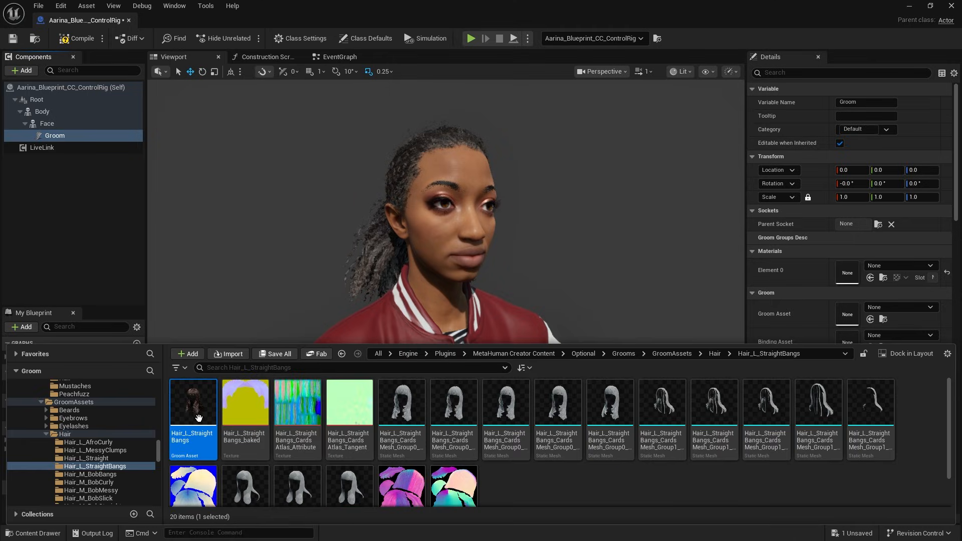
{"action": "left_click_drag", "start_coordinate": [199, 419], "coordinate": [848, 313]}
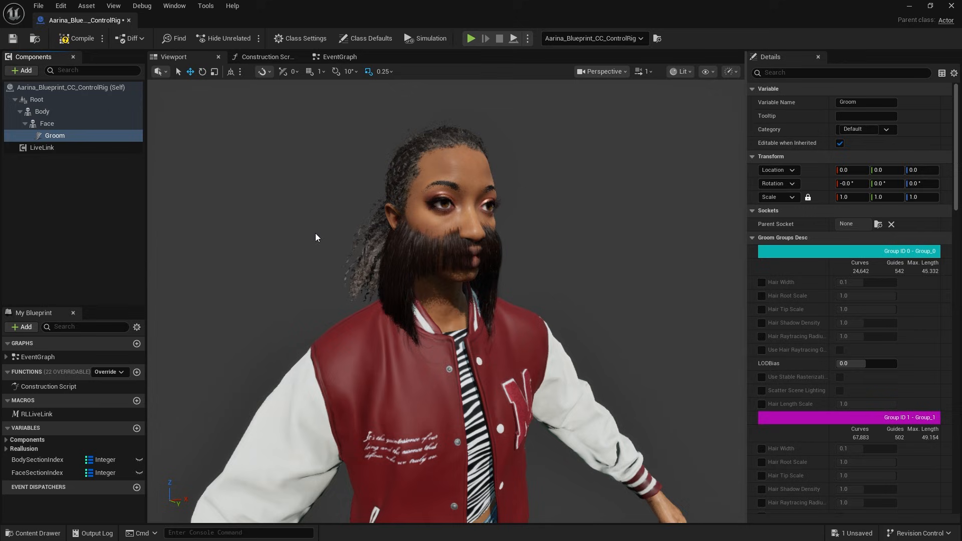
{"action": "left_click", "coordinate": [912, 9]}
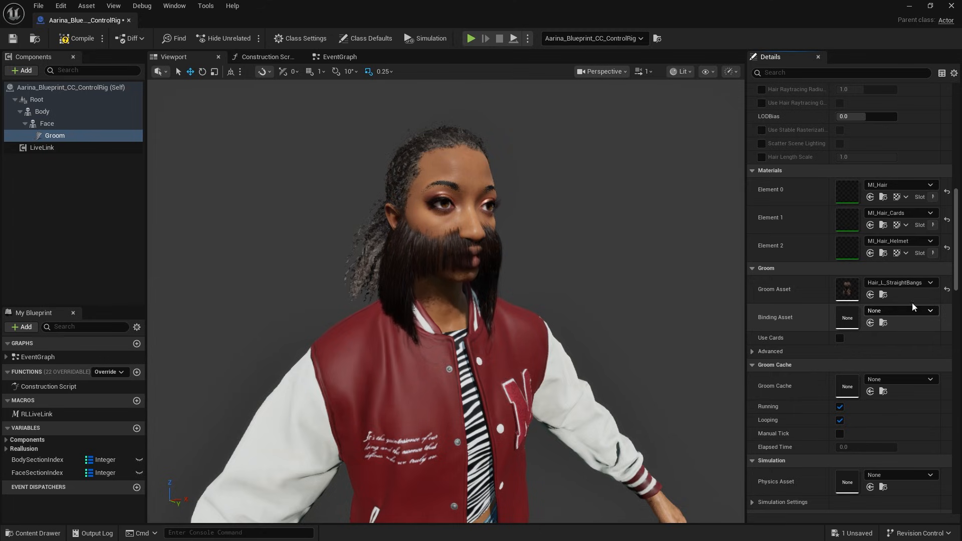
{"action": "left_click", "coordinate": [947, 293]}
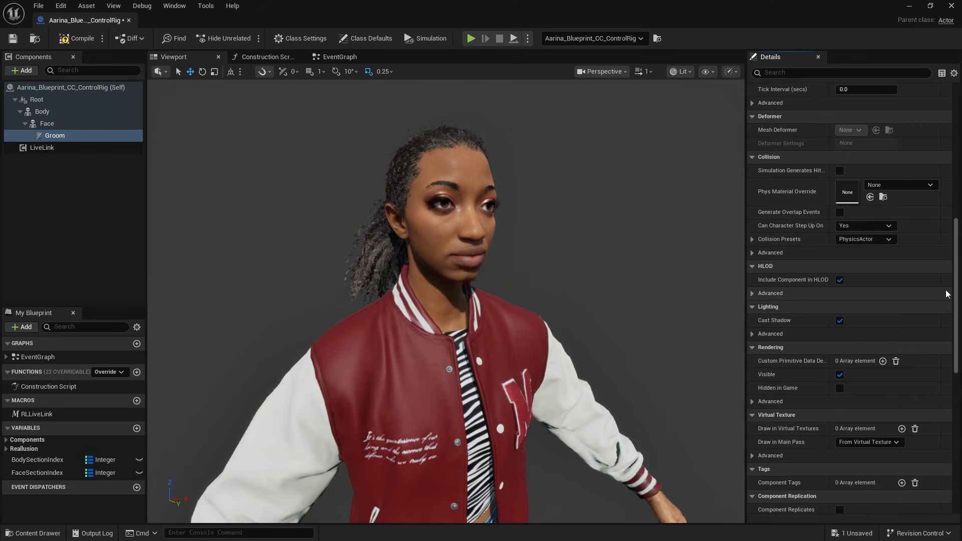
{"action": "scroll", "coordinate": [946, 293], "scroll_direction": "up", "scroll_amount": 10}
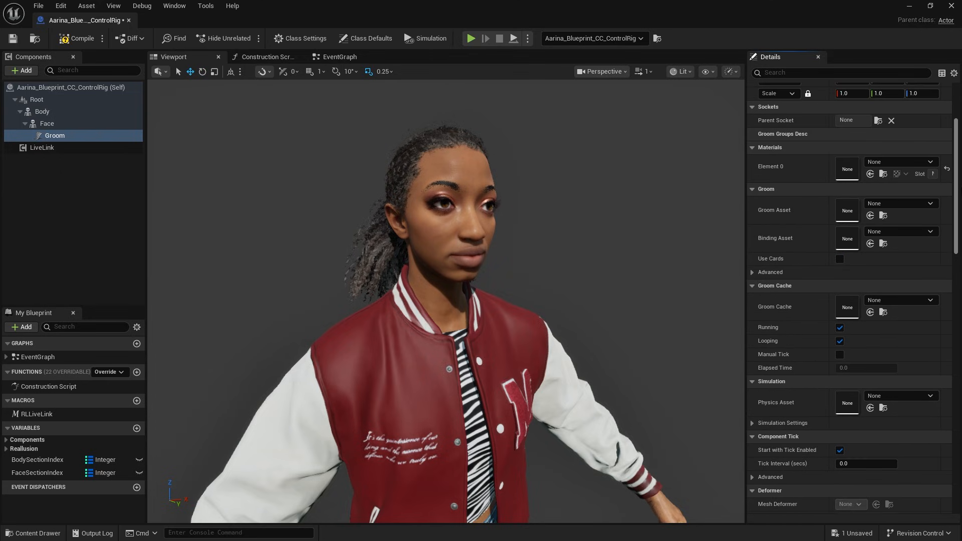
Step: Open the Hair_L_StraightBangs_Binding asset from the Grooms > Bindings > Hair folder and examine its source and target skeletal meshes
{"action": "left_click", "coordinate": [49, 530]}
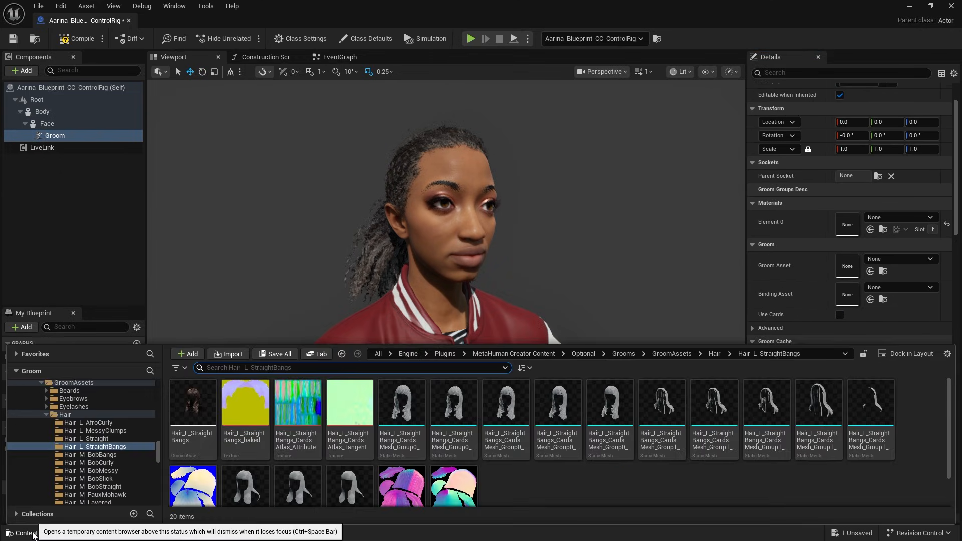
{"action": "left_click", "coordinate": [623, 354]}
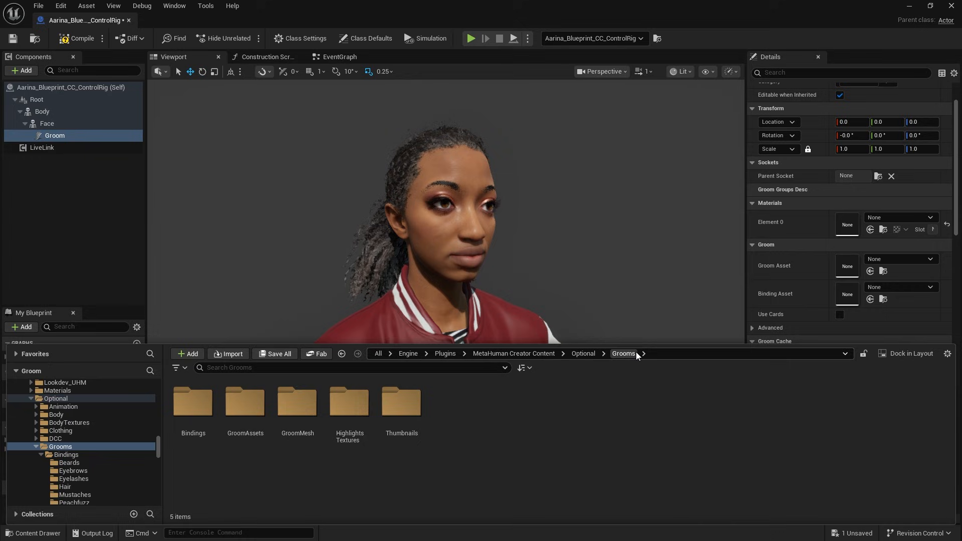
{"action": "left_click", "coordinate": [194, 423]}
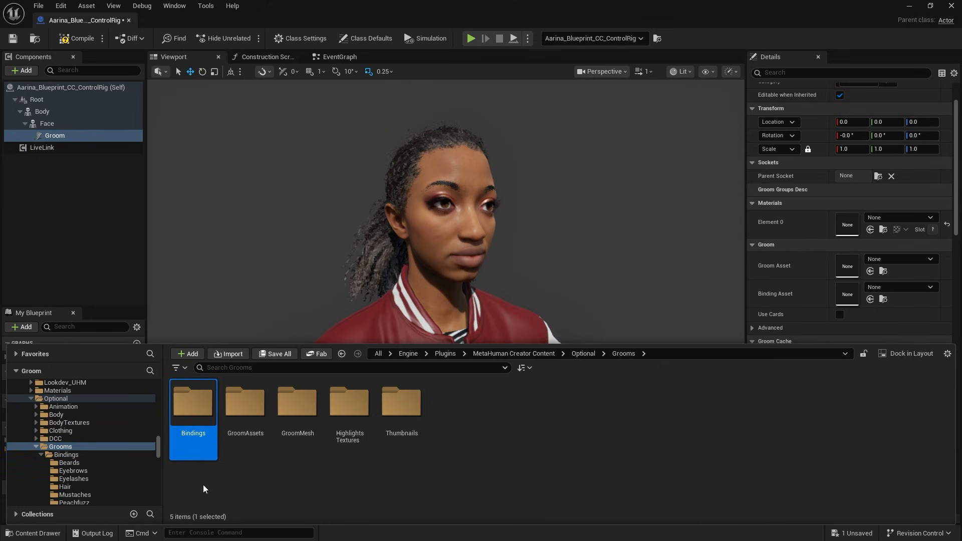
{"action": "double_click", "coordinate": [193, 403]}
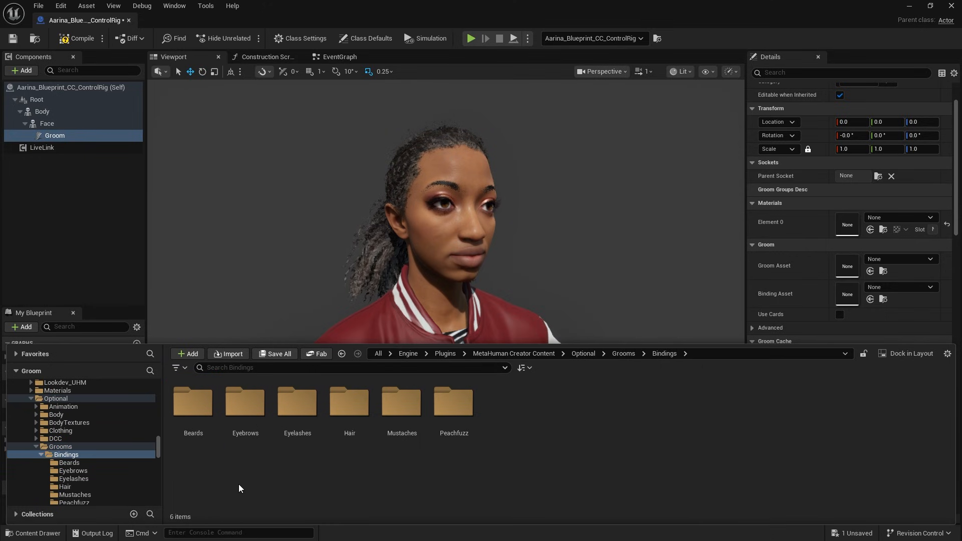
{"action": "double_click", "coordinate": [351, 441]}
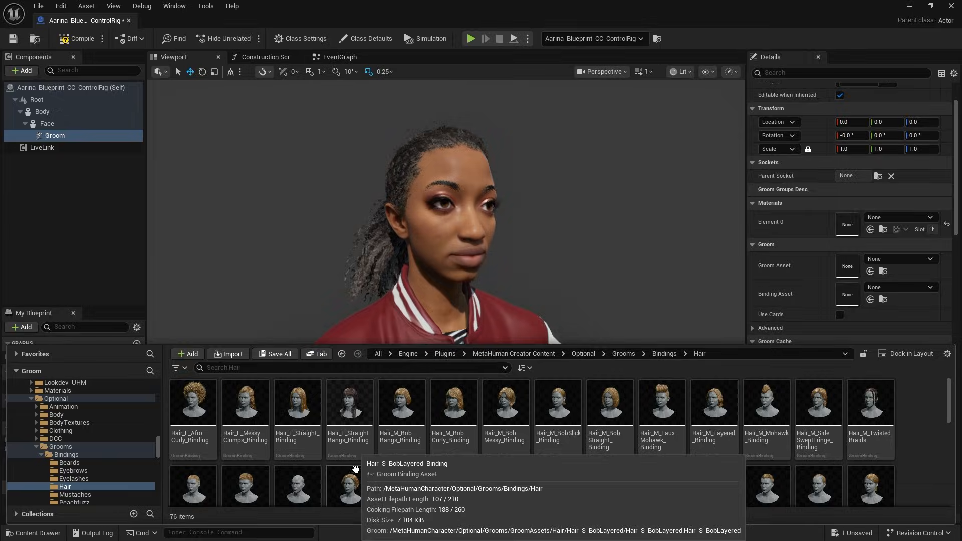
{"action": "left_click", "coordinate": [357, 448]}
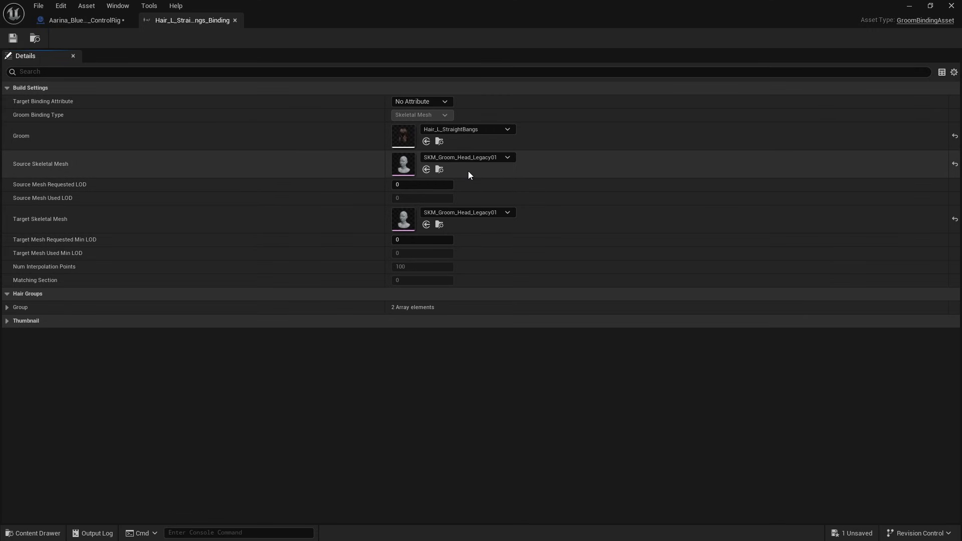
Step: Open the GroomAssets > Hair > Hair_L_StraightBangs folder and start a CC groom binding for the Hair_L_StraightBangs groom asset
{"action": "left_click", "coordinate": [36, 532]}
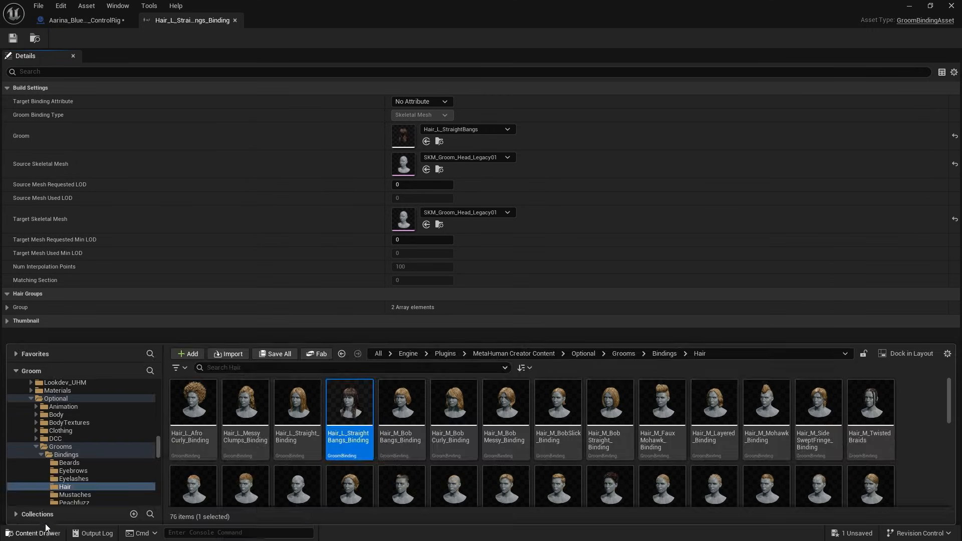
{"action": "scroll", "coordinate": [160, 448], "scroll_direction": "down", "scroll_amount": 5}
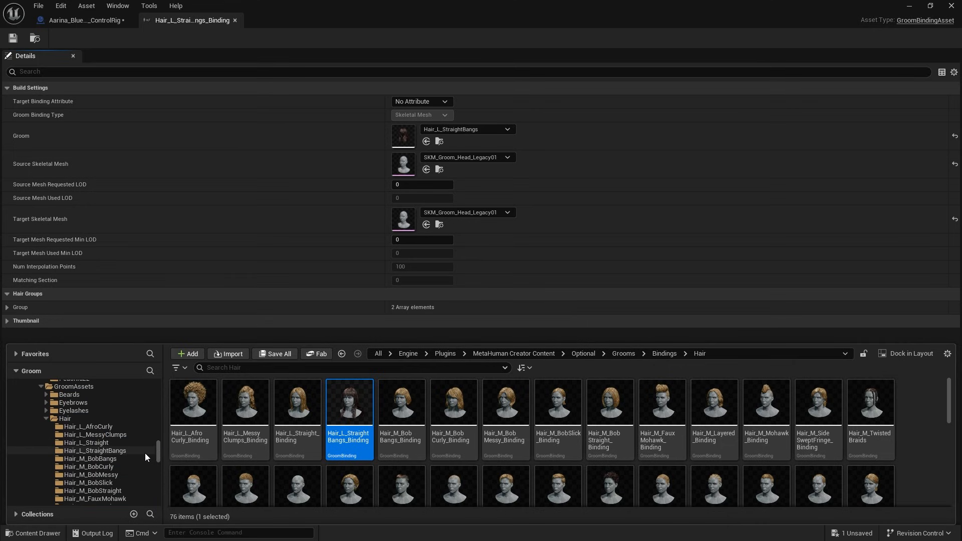
{"action": "left_click", "coordinate": [127, 451]}
{"action": "left_click", "coordinate": [210, 442]}
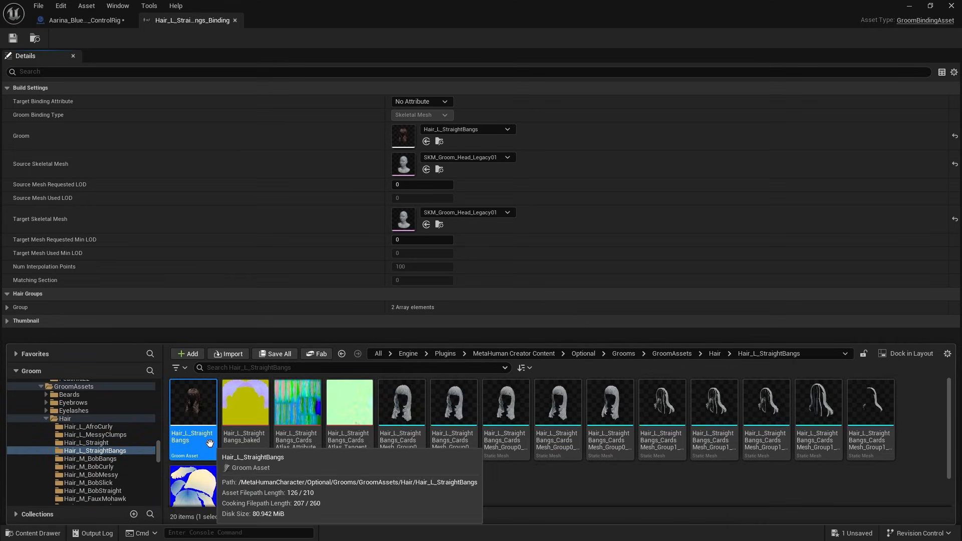
{"action": "right_click", "coordinate": [209, 443]}
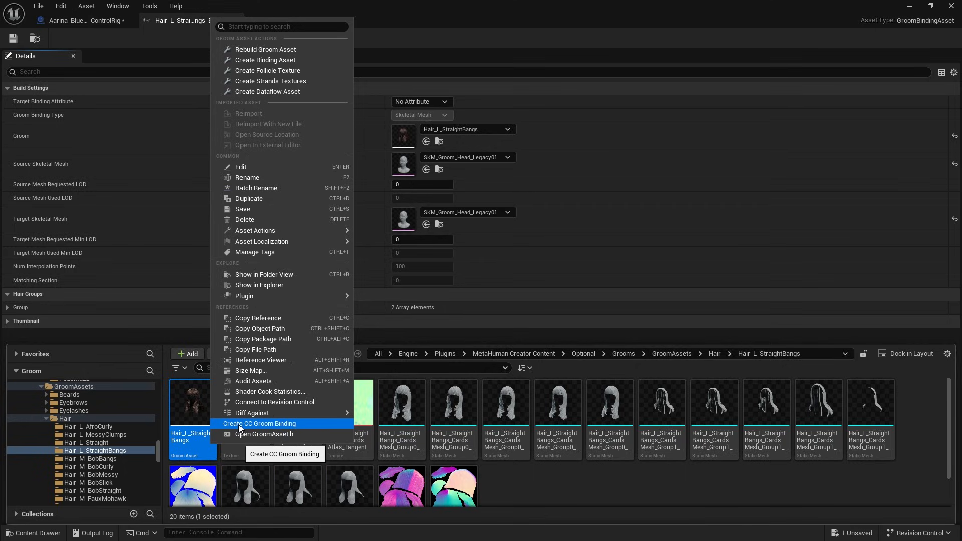
{"action": "left_click", "coordinate": [238, 424]}
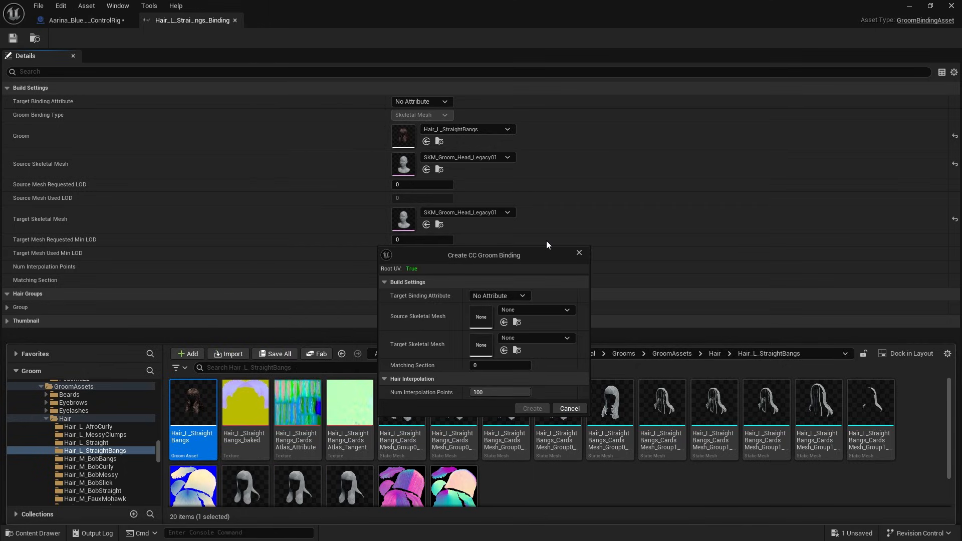
Step: Create the CC groom binding with SKM_Groom_Head_Legacy01 as the source skeletal mesh and Aarina as the target skeletal mesh
{"action": "left_click", "coordinate": [556, 309]}
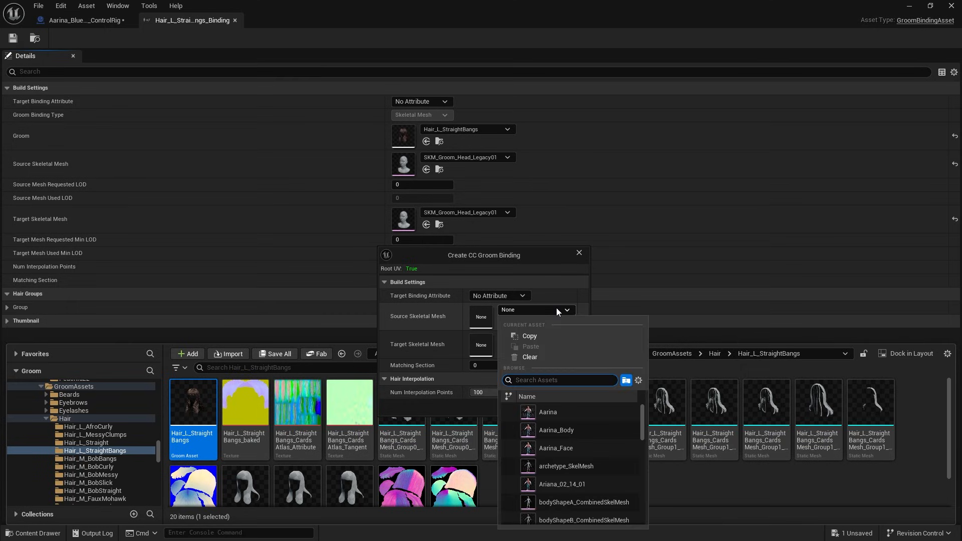
{"action": "type", "text": "sk"}
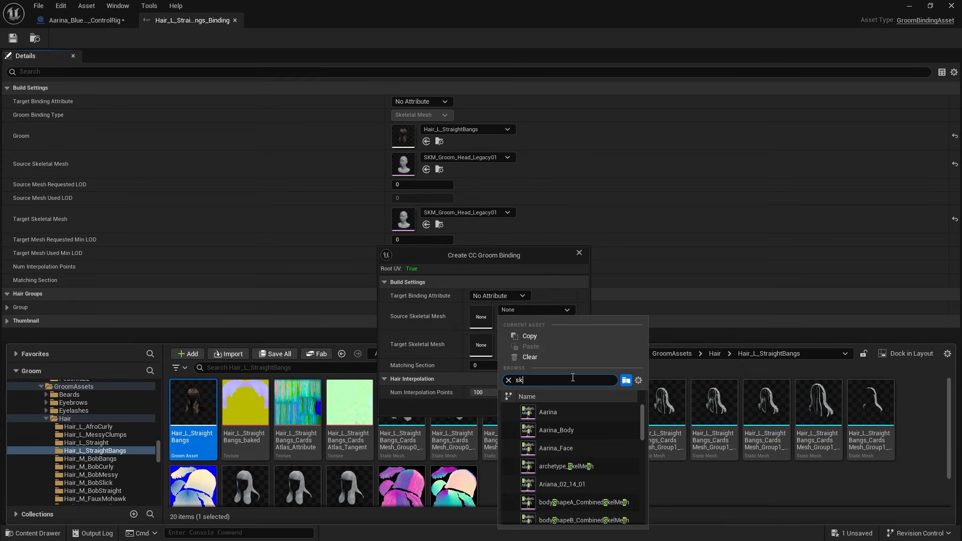
{"action": "type", "text": "m_groom"}
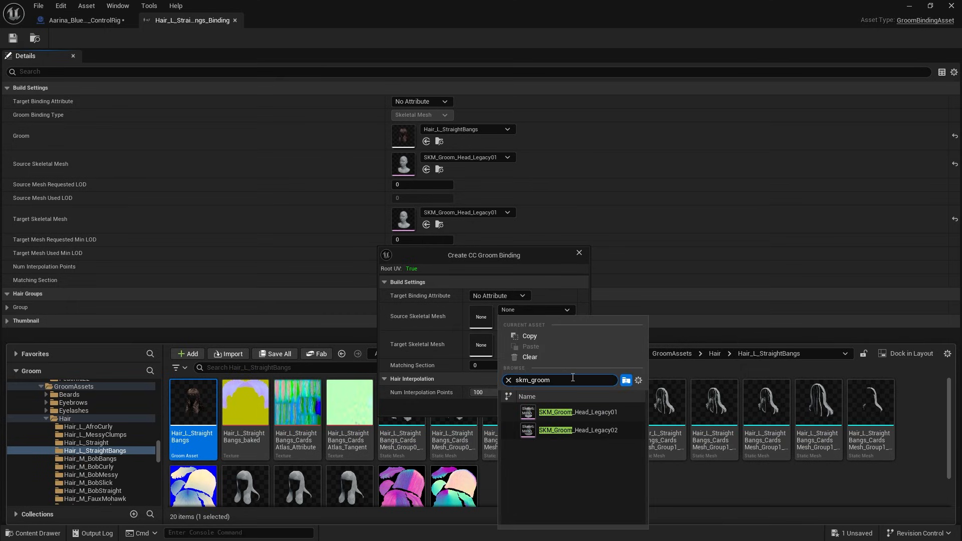
{"action": "left_click", "coordinate": [578, 412]}
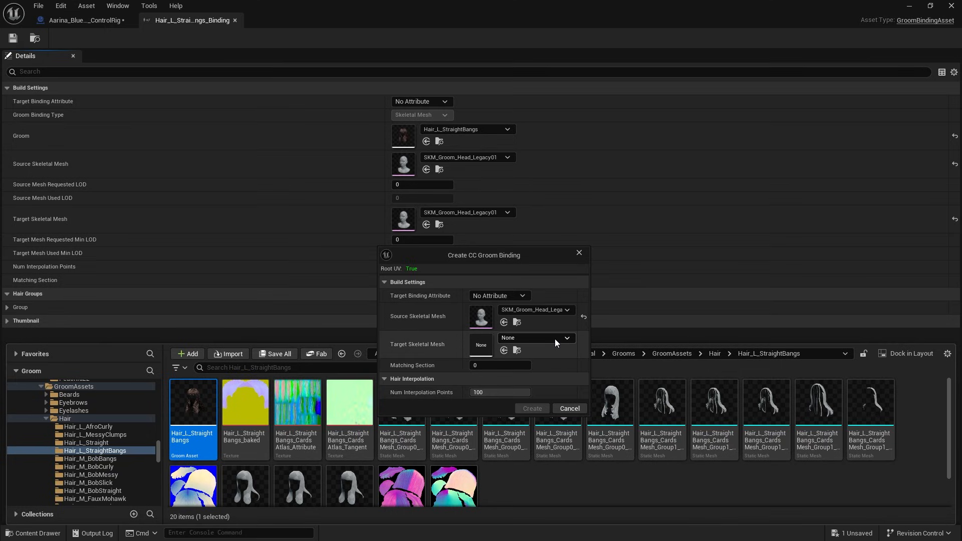
{"action": "left_click", "coordinate": [555, 339]}
{"action": "left_click", "coordinate": [563, 215]}
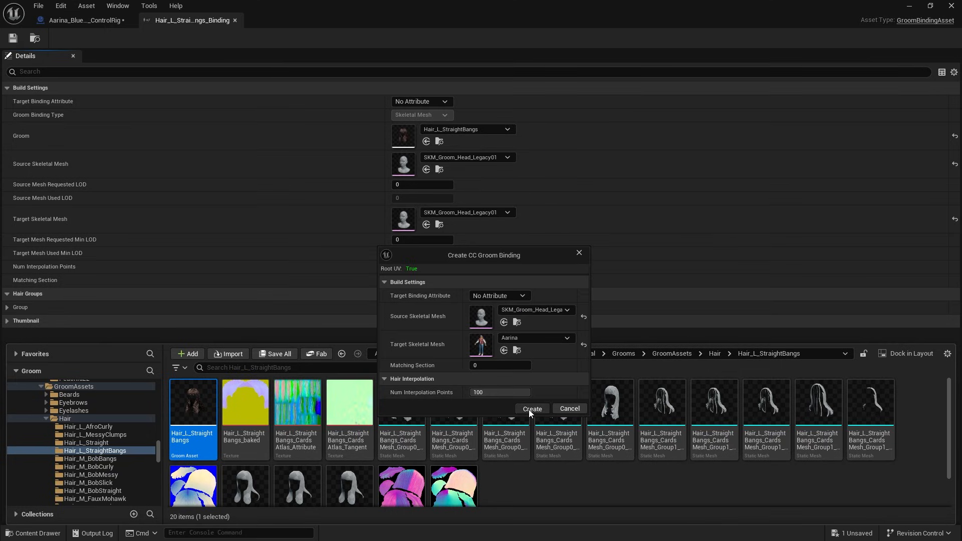
{"action": "left_click", "coordinate": [532, 409]}
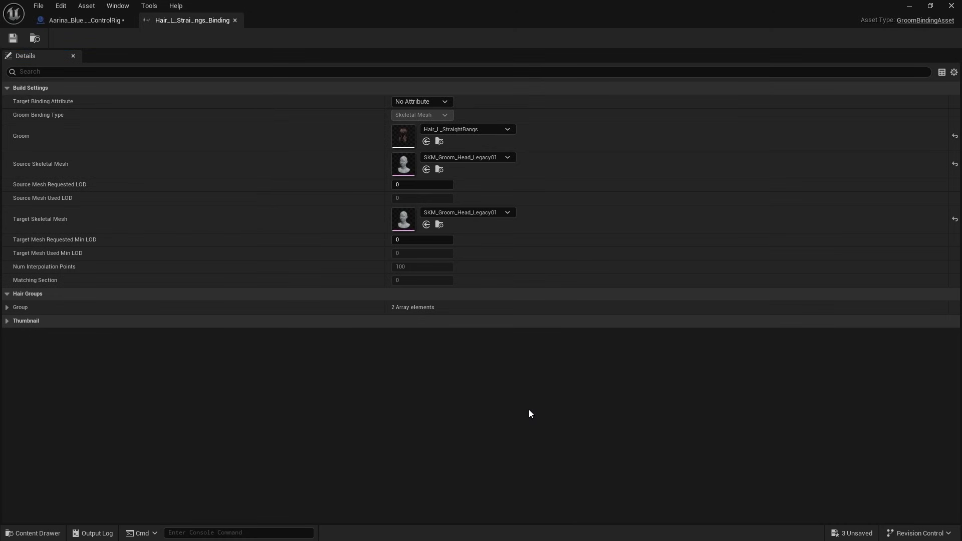
Step: Return to the Aarina_Blueprint_CC_ControlRig blueprint and locate the groom binding in the Ariana > Groom > Hair_L_StraightBangs content folder
{"action": "left_click", "coordinate": [116, 23]}
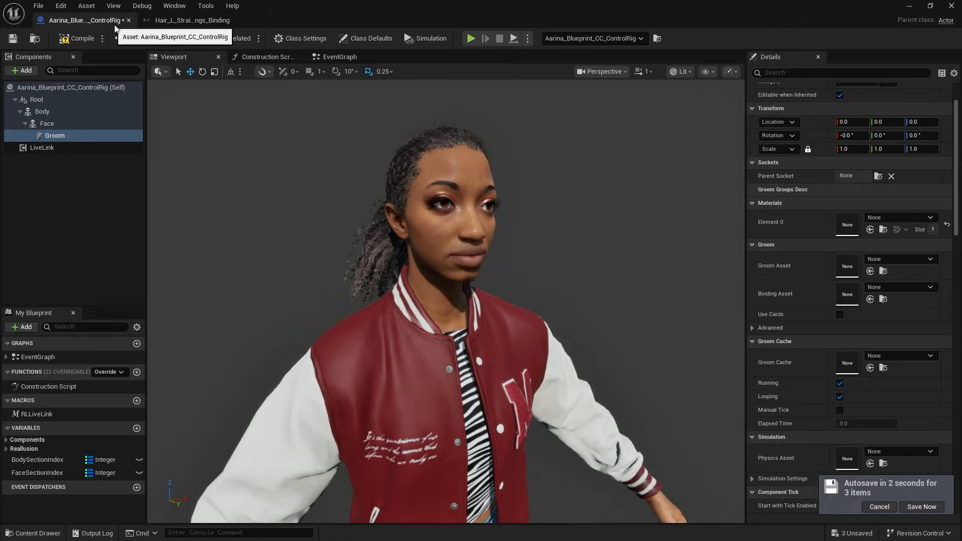
{"action": "left_click", "coordinate": [33, 533]}
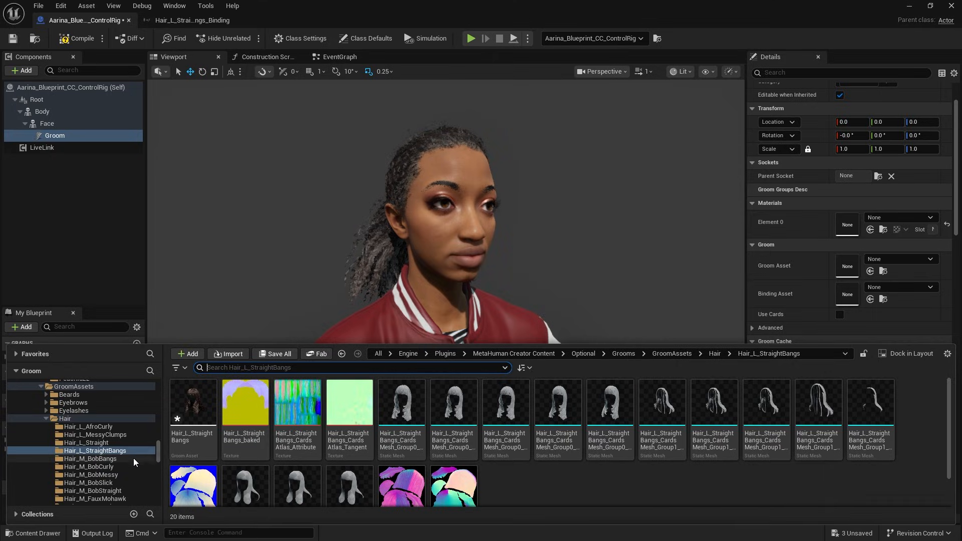
{"action": "left_click_drag", "start_coordinate": [158, 449], "coordinate": [159, 385]}
{"action": "left_click", "coordinate": [83, 400]}
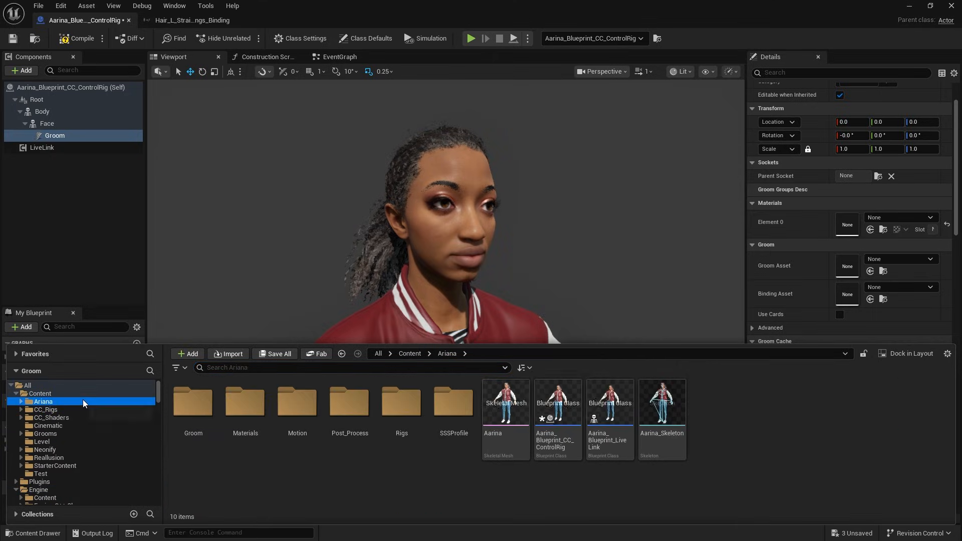
{"action": "left_click", "coordinate": [202, 432]}
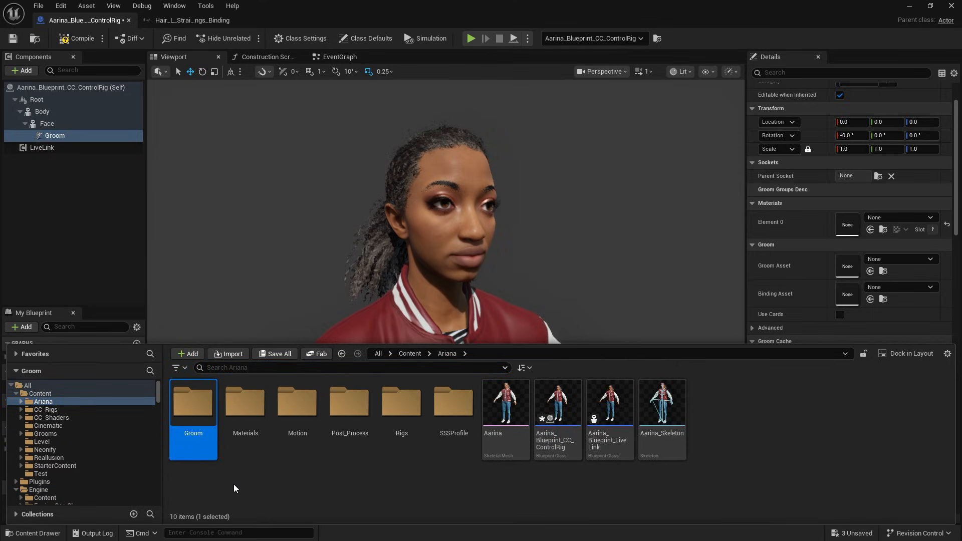
{"action": "double_click", "coordinate": [196, 439]}
{"action": "double_click", "coordinate": [203, 450]}
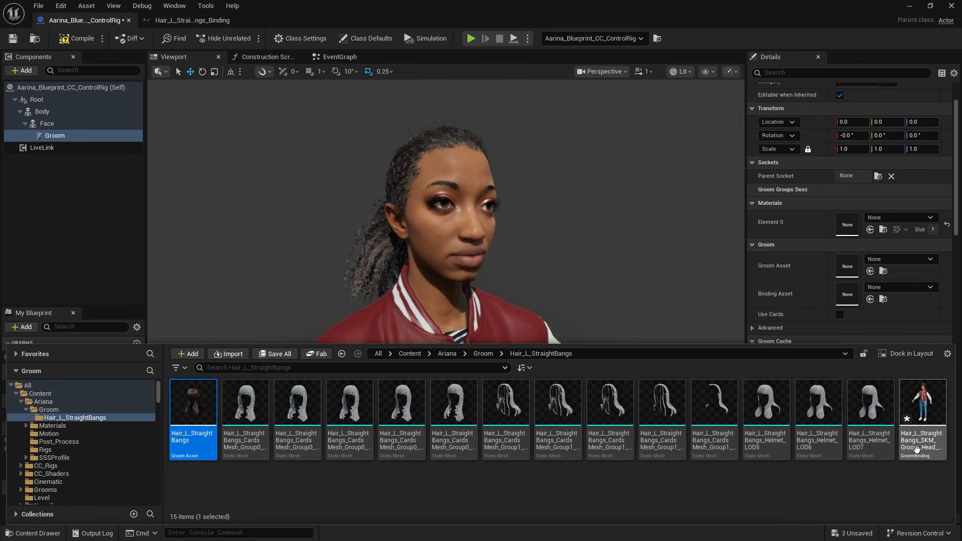
{"action": "left_click", "coordinate": [922, 411]}
Step: Assign Hair_L_StraightBangs as the Groom component's groom asset and the CC groom binding from the same folder as its binding asset
{"action": "left_click_drag", "start_coordinate": [193, 441], "coordinate": [865, 270]}
{"action": "scroll", "coordinate": [865, 271], "scroll_direction": "down", "scroll_amount": 5}
{"action": "key", "text": "ctrl+space"}
{"action": "left_click_drag", "start_coordinate": [927, 434], "coordinate": [879, 314]}
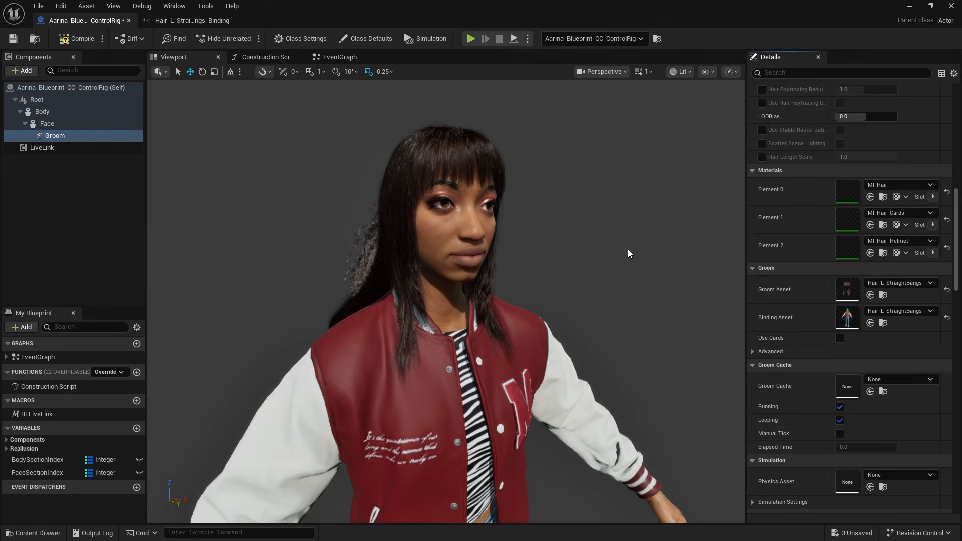
Step: Open the Face component's Hair1_Transparency material instance (Element 28) and set its Opacity to 0
{"action": "left_click", "coordinate": [109, 122]}
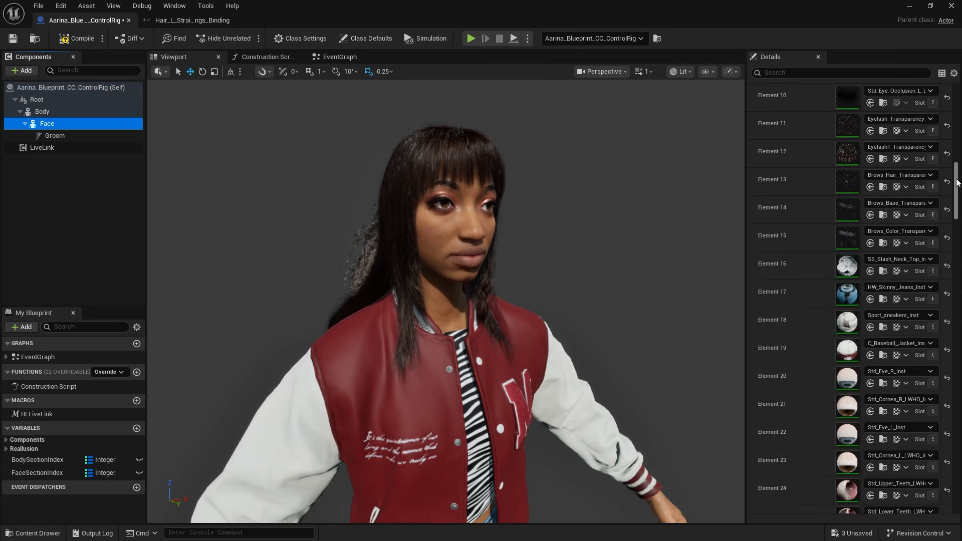
{"action": "left_click_drag", "start_coordinate": [957, 177], "coordinate": [958, 216]}
{"action": "double_click", "coordinate": [846, 235]}
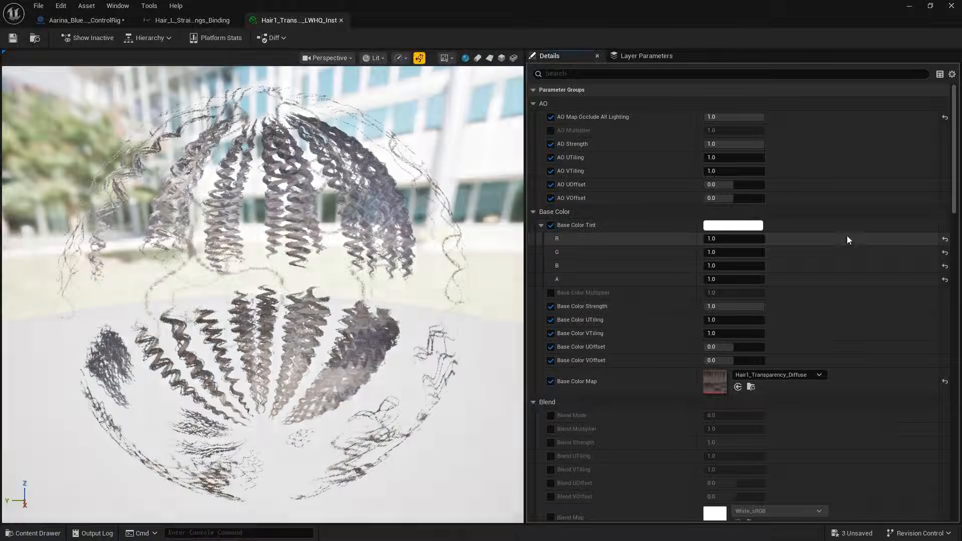
{"action": "left_click_drag", "start_coordinate": [953, 183], "coordinate": [944, 330]}
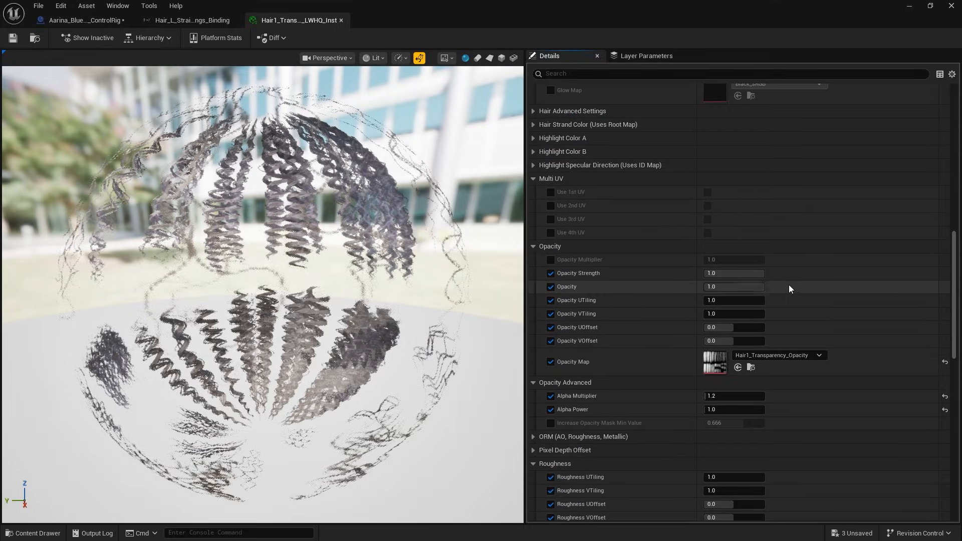
{"action": "type", "text": "0"}
{"action": "key", "text": "Return"}
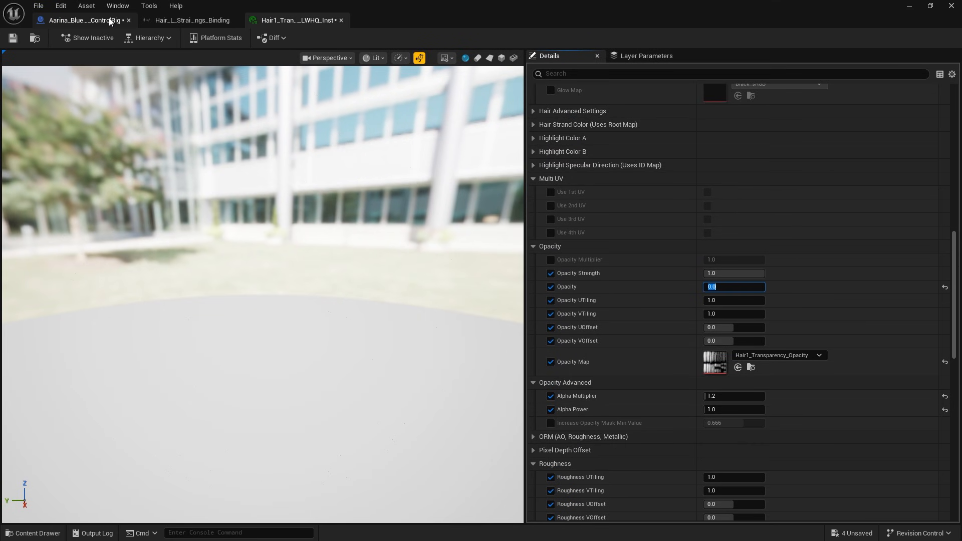
Step: Hide the remaining original hair by making the Face's Hair_Transparency material instance (Element 29) fully transparent through its Opacity parameter
{"action": "left_click", "coordinate": [85, 20]}
{"action": "double_click", "coordinate": [839, 264]}
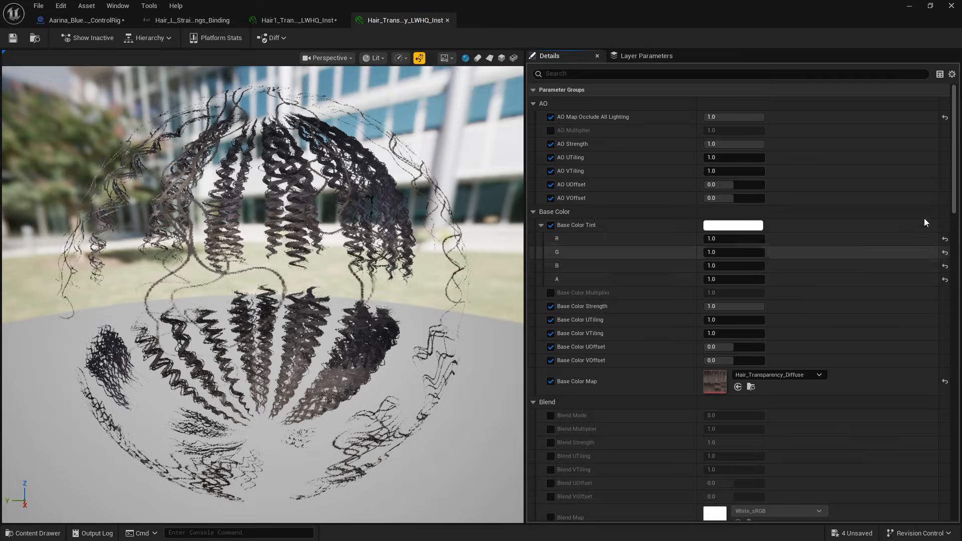
{"action": "scroll", "coordinate": [924, 217], "scroll_direction": "down", "scroll_amount": 15}
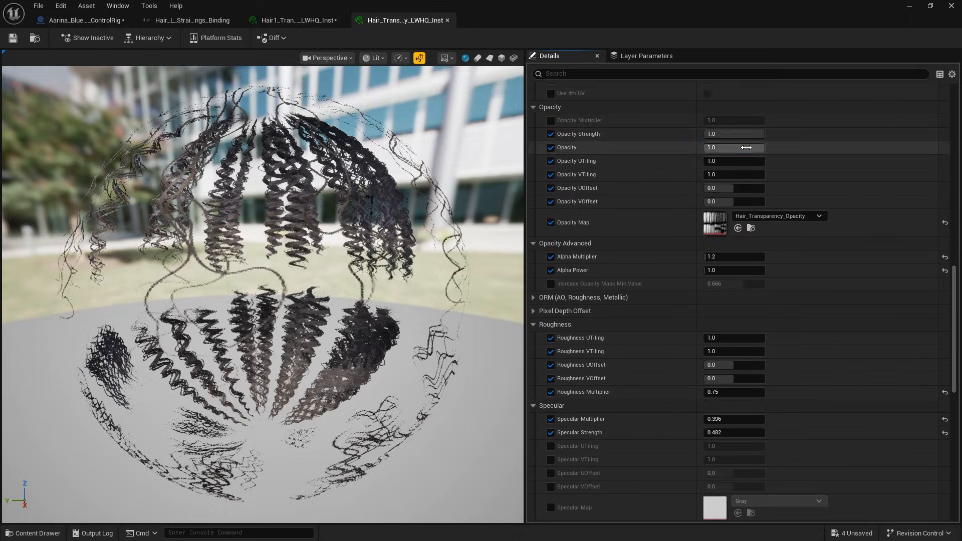
{"action": "key", "text": "Return"}
{"action": "left_click", "coordinate": [85, 20]}
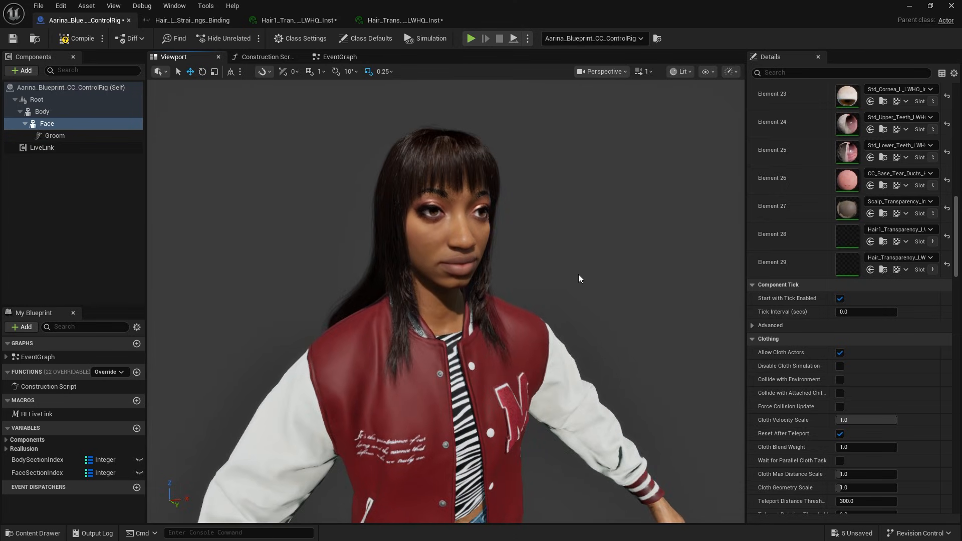
Step: Compile the character blueprint, return to the level and play the Test sequence to preview the groom in motion
{"action": "left_click", "coordinate": [89, 38]}
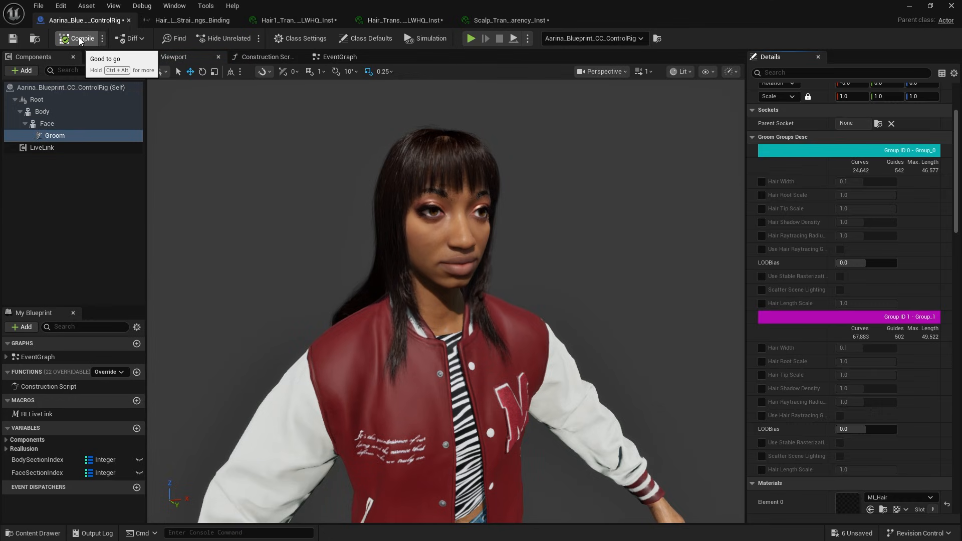
{"action": "left_click", "coordinate": [908, 7]}
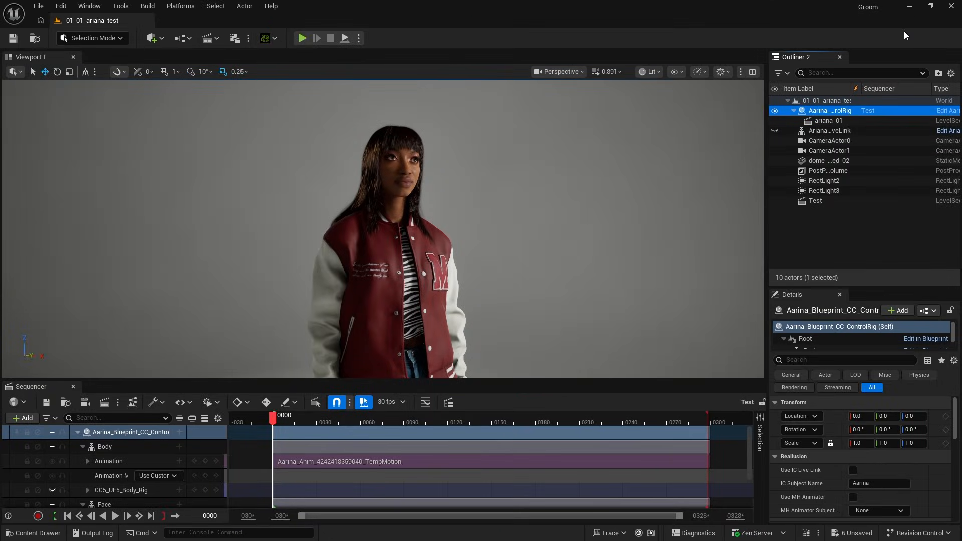
{"action": "left_click", "coordinate": [115, 516]}
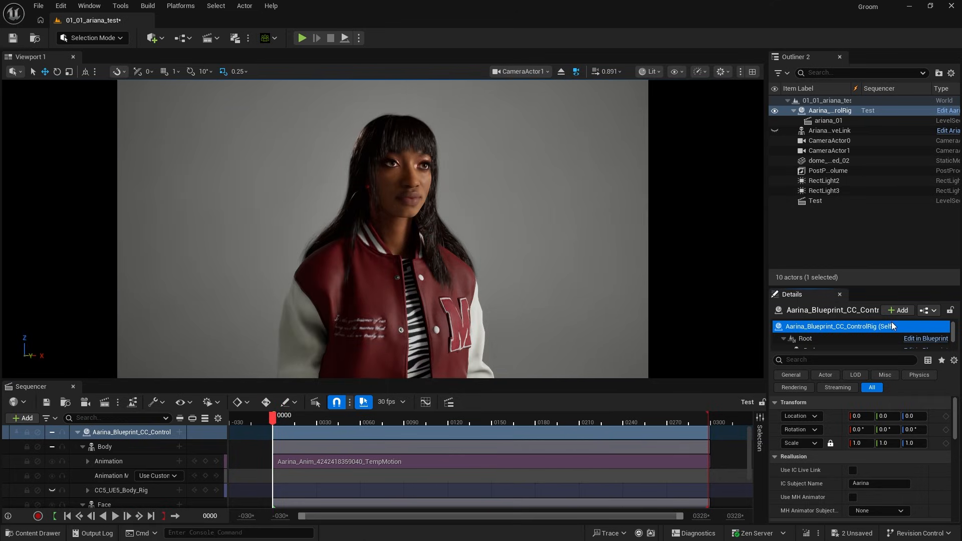
Step: Select the Groom component of the Aarina_Blueprint_CC_ControlRig actor and open its Element 0 material, MI_Hair
{"action": "scroll", "coordinate": [894, 331], "scroll_direction": "down", "scroll_amount": 1}
{"action": "left_click", "coordinate": [883, 334]}
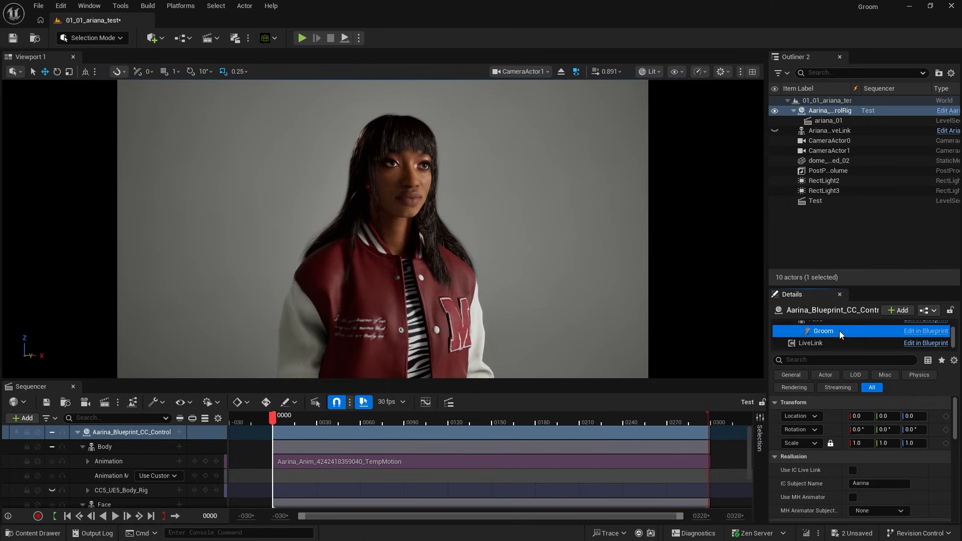
{"action": "left_click_drag", "start_coordinate": [956, 405], "coordinate": [955, 444]}
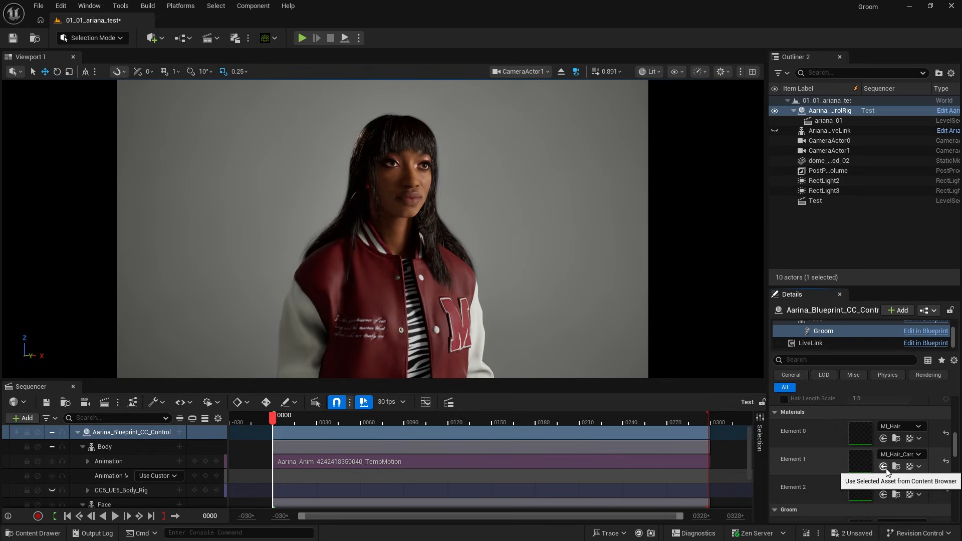
{"action": "double_click", "coordinate": [859, 433]}
Step: Recolor the groom in MI_Hair by setting Desat to about -0.75, hairMelanin to 0.576 and HairRoughness to about 0.434
{"action": "mouse_move", "coordinate": [828, 237]}
{"action": "left_mouse_down"}
{"action": "mouse_move", "coordinate": [829, 358]}
{"action": "mouse_move", "coordinate": [840, 230]}
{"action": "left_mouse_up"}
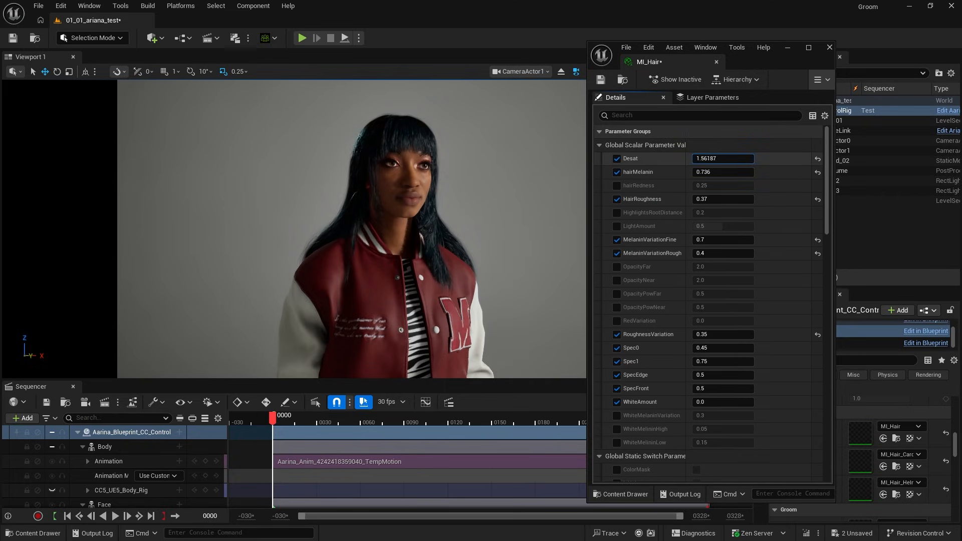
{"action": "left_click_drag", "start_coordinate": [722, 158], "coordinate": [711, 158]}
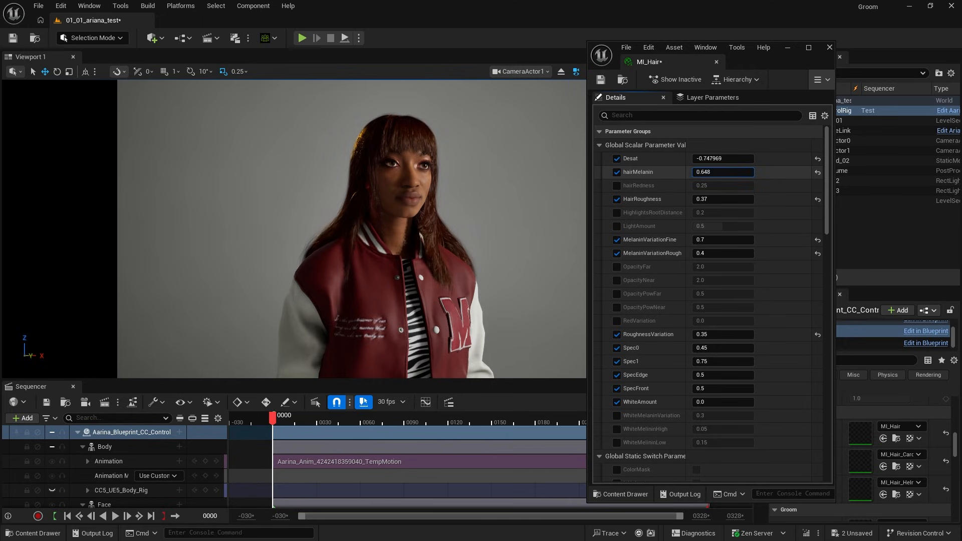
{"action": "left_click_drag", "start_coordinate": [723, 172], "coordinate": [719, 172]}
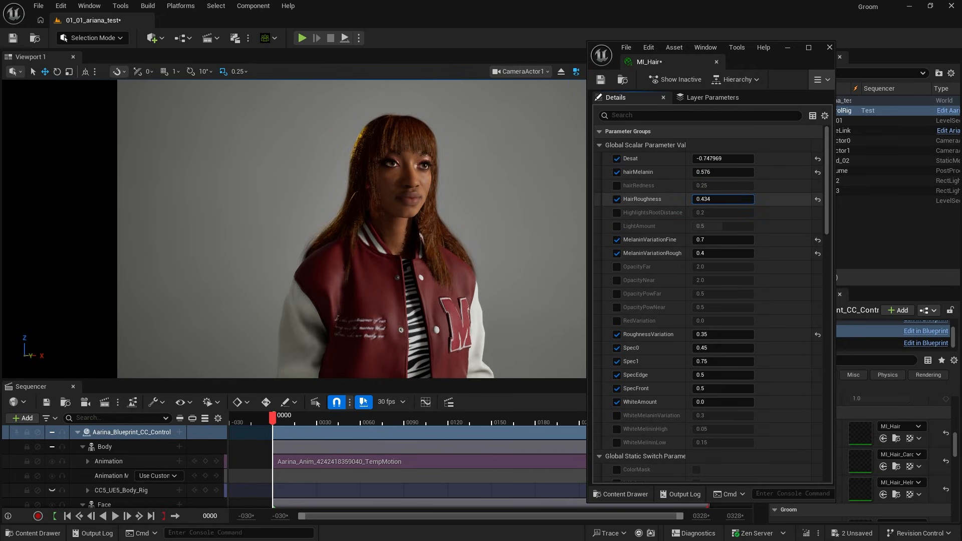
{"action": "left_click_drag", "start_coordinate": [703, 361], "coordinate": [707, 361]}
{"action": "key", "text": "ctrl+z"}
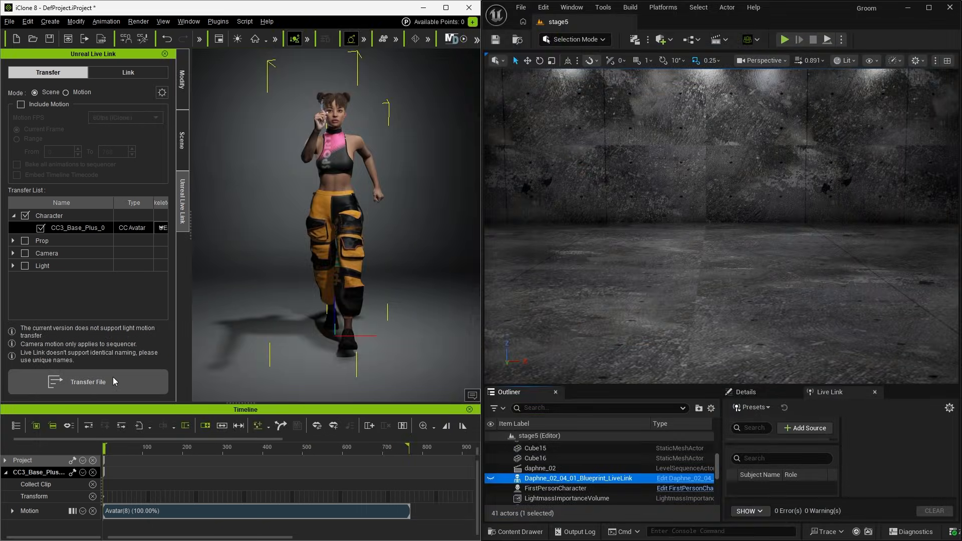
Step: Transfer the CC3_Base_Plus_0 character from iClone 8 to Unreal Engine and add an iClone Live Link source on port 54321
{"action": "left_click", "coordinate": [114, 381]}
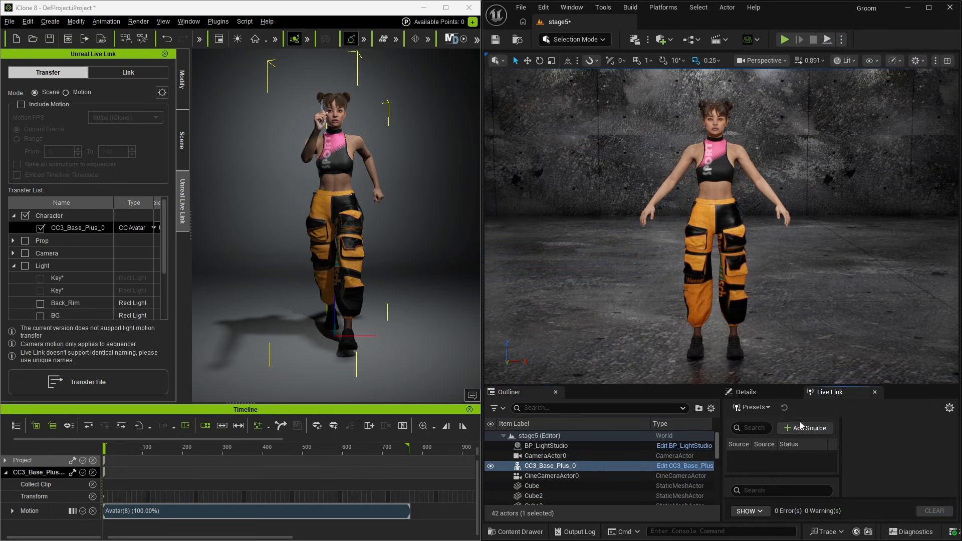
{"action": "left_click", "coordinate": [803, 427]}
{"action": "left_click", "coordinate": [823, 466]}
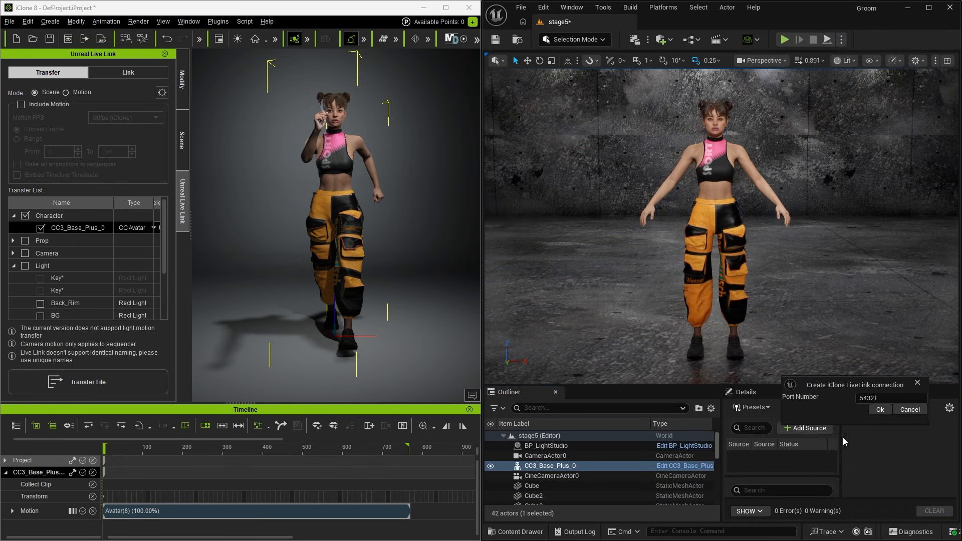
{"action": "left_click", "coordinate": [879, 410]}
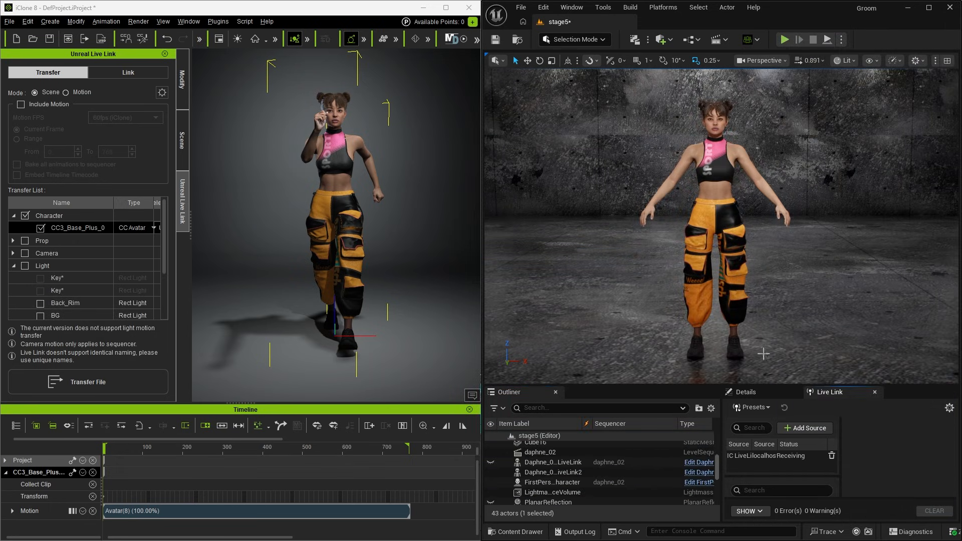
Step: In iClone 8, activate the Unreal Live Link for the CC3_Base_Plus_0 character
{"action": "left_click", "coordinate": [142, 73]}
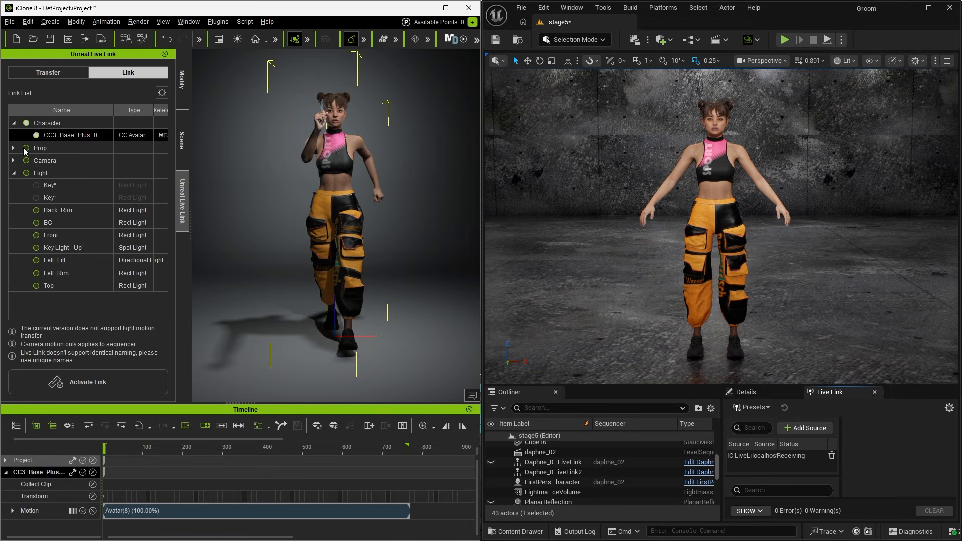
{"action": "left_click", "coordinate": [88, 382]}
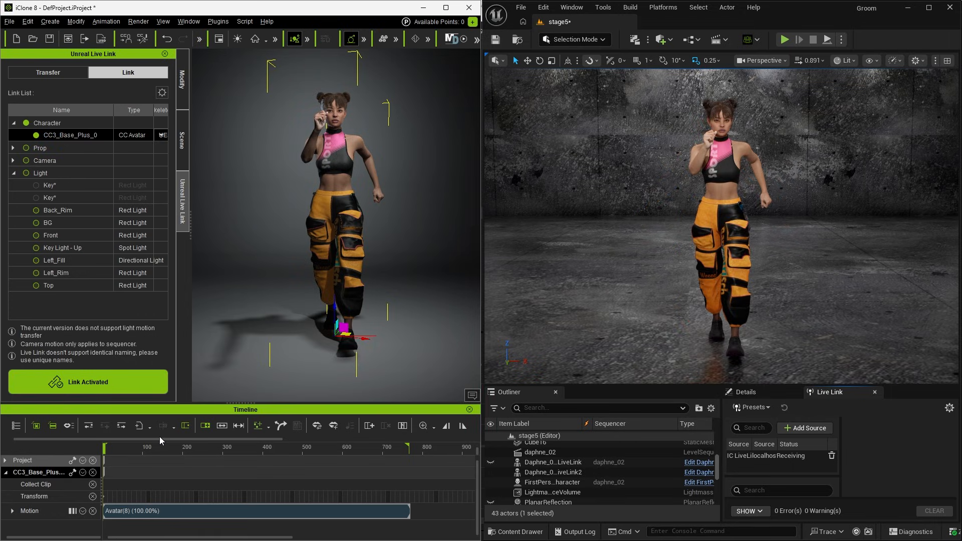
{"action": "left_click_drag", "start_coordinate": [159, 439], "coordinate": [308, 444]}
{"action": "left_click", "coordinate": [260, 426]}
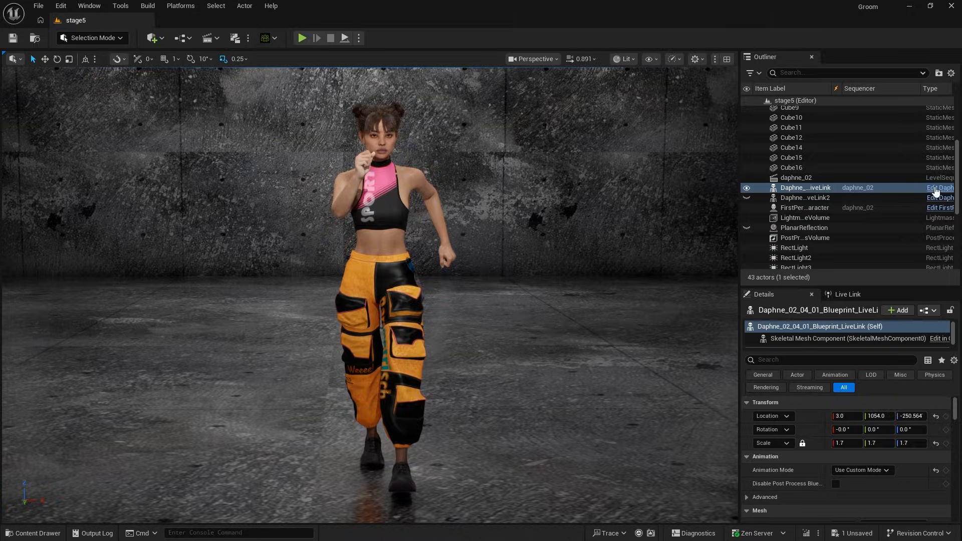
Step: Open Daphne_02_04_01_Blueprint_LiveLink from the stage5 level in Unreal Engine and add a Groom component under the Skeletal Mesh Component
{"action": "left_click", "coordinate": [935, 189]}
{"action": "left_click", "coordinate": [21, 71]}
{"action": "type", "text": "groom"}
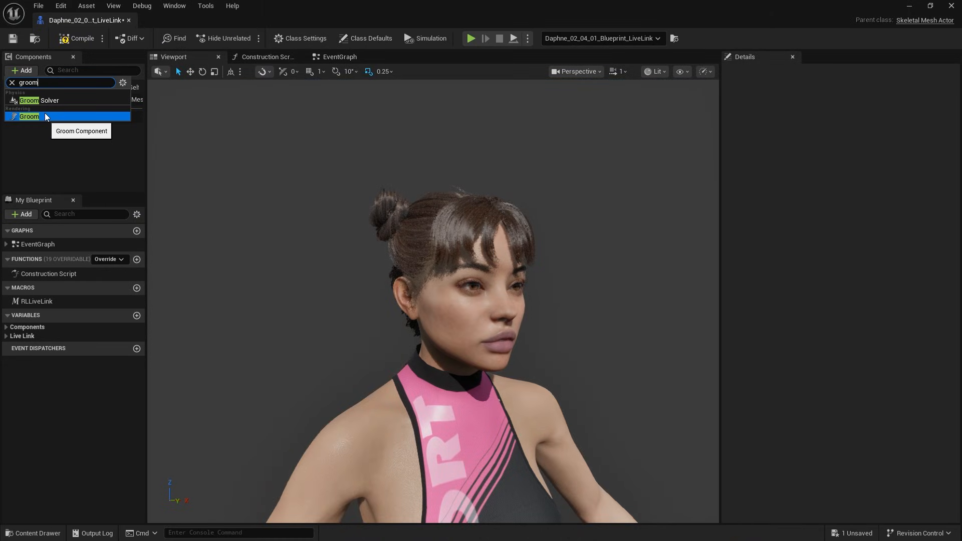
{"action": "left_click", "coordinate": [46, 117]}
Step: Try the MetaHuman Hair_L_Straight groom asset on the Groom component without a binding, and clear the assignment
{"action": "key", "text": "ctrl+space"}
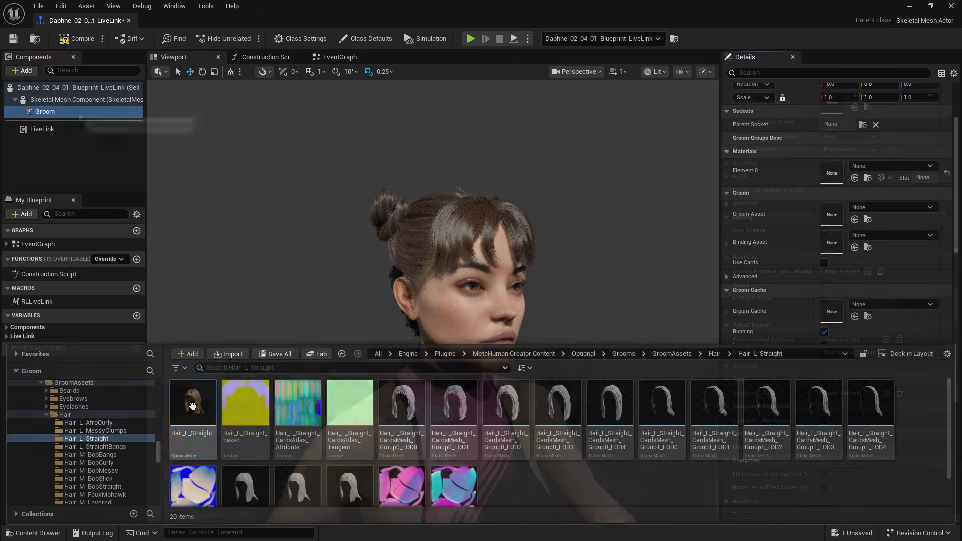
{"action": "left_click_drag", "start_coordinate": [192, 405], "coordinate": [858, 216]}
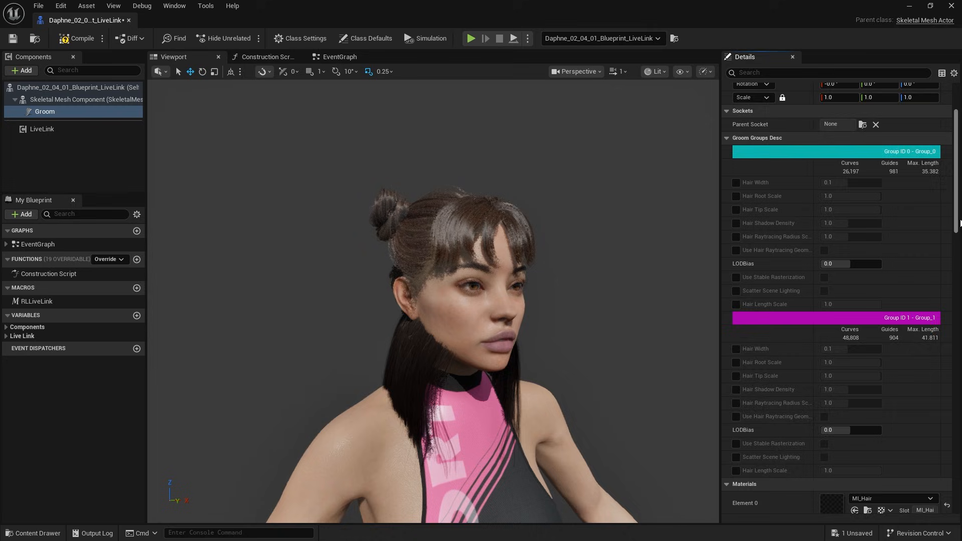
{"action": "left_click_drag", "start_coordinate": [954, 198], "coordinate": [954, 268]}
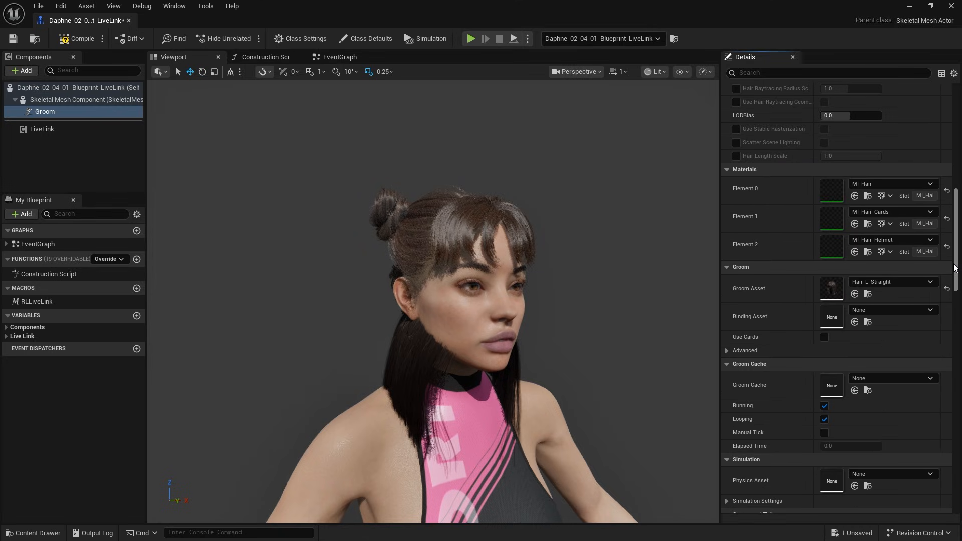
{"action": "left_click", "coordinate": [946, 289]}
Step: Open Hair_L_Straight_Binding from the MetaHuman Grooms/Bindings/Hair folder to check which source skeletal mesh the groom uses
{"action": "left_click", "coordinate": [40, 534]}
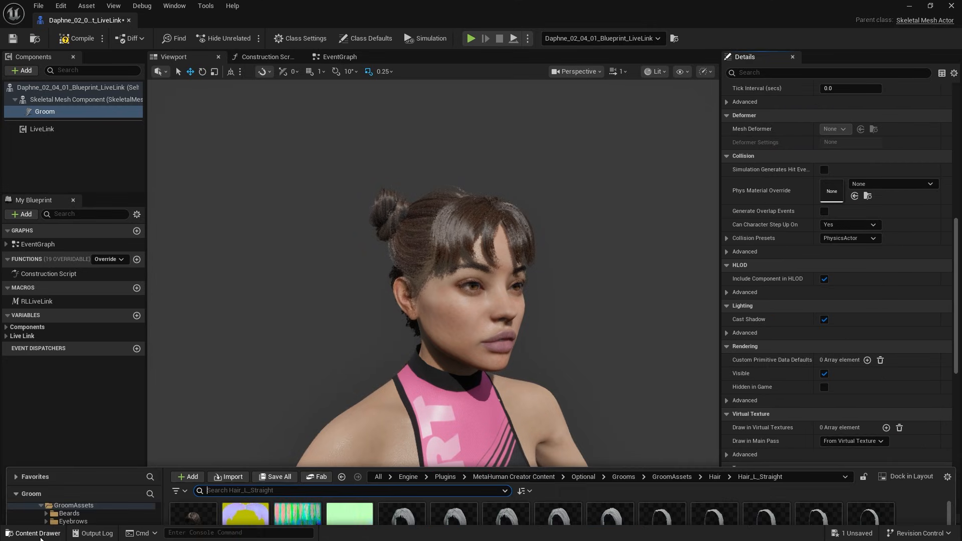
{"action": "left_click", "coordinate": [623, 353]}
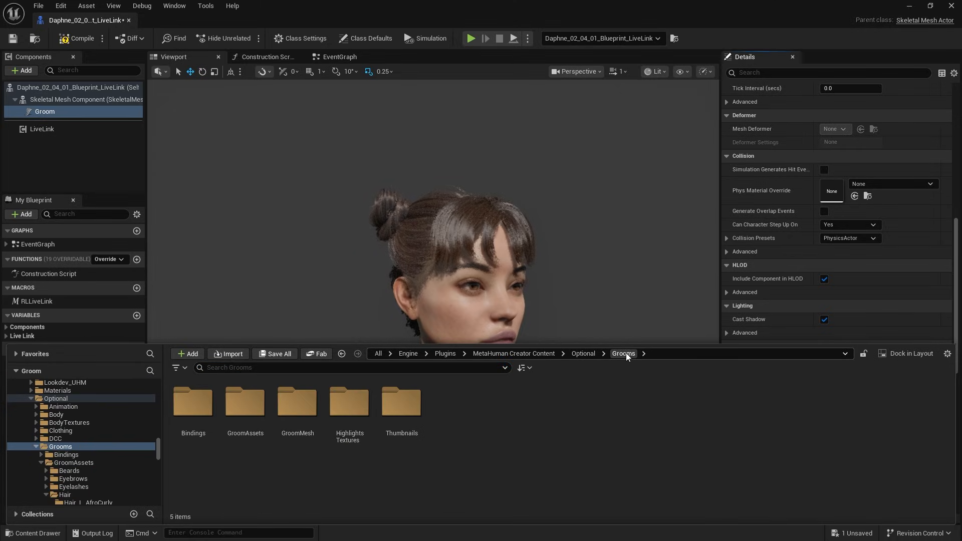
{"action": "double_click", "coordinate": [187, 417]}
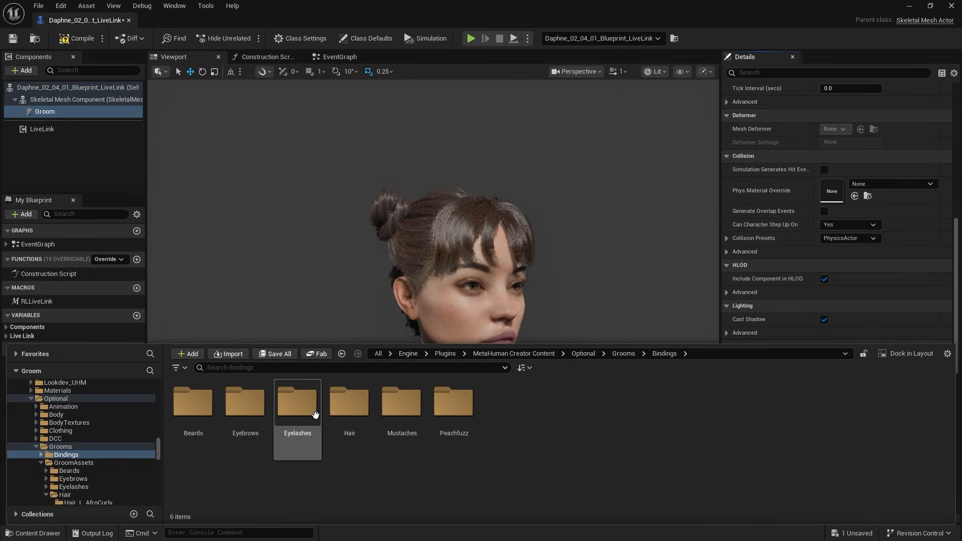
{"action": "double_click", "coordinate": [350, 406]}
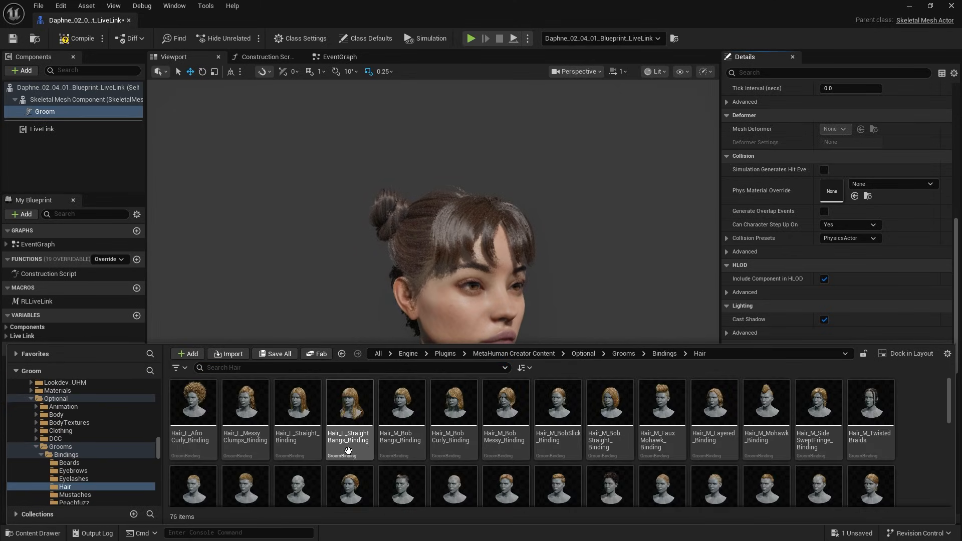
{"action": "double_click", "coordinate": [305, 415]}
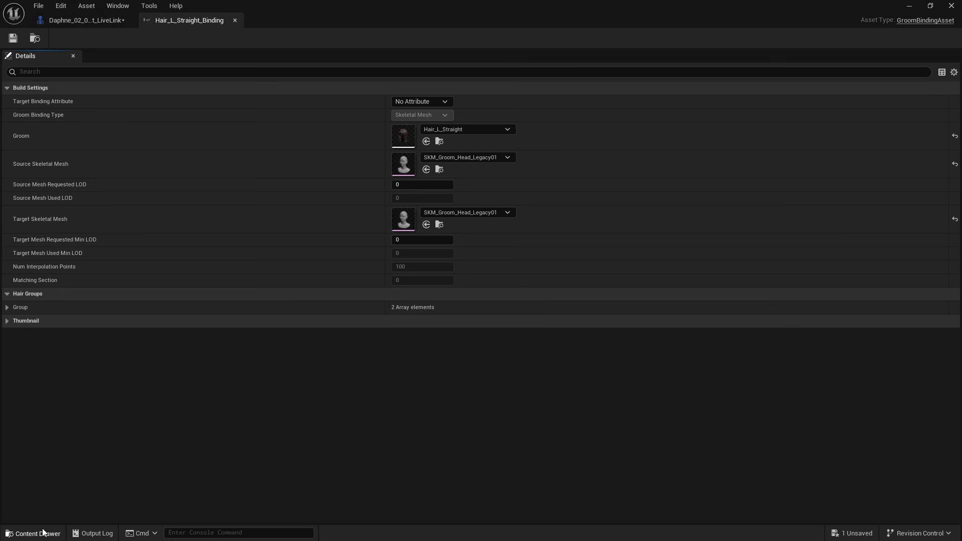
Step: Create a CC groom binding for the Hair_L_Straight groom with source mesh SKM_Groom_Head_Legacy01 and target mesh Daphne_02_04_01
{"action": "left_click", "coordinate": [43, 532]}
{"action": "left_click_drag", "start_coordinate": [158, 446], "coordinate": [158, 452]}
{"action": "left_click", "coordinate": [103, 426]}
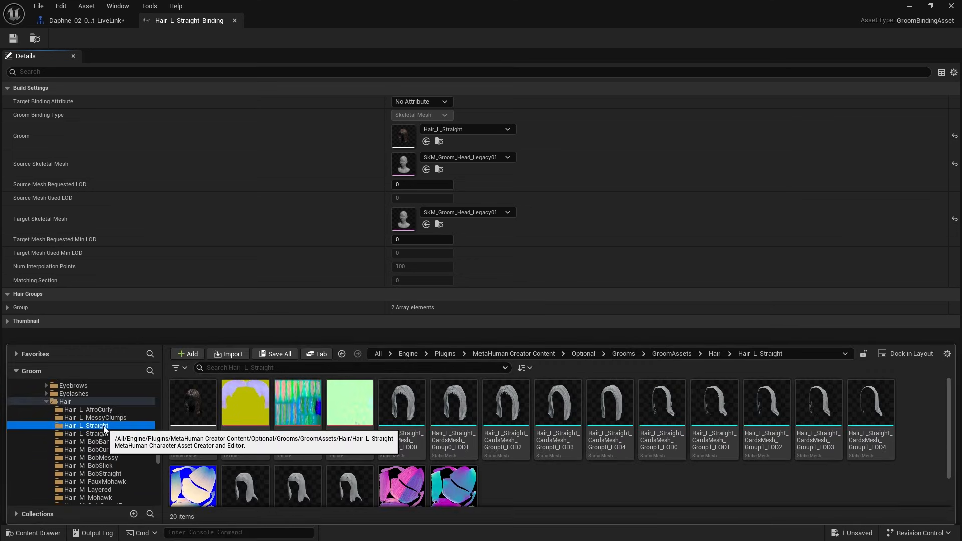
{"action": "right_click", "coordinate": [194, 407]}
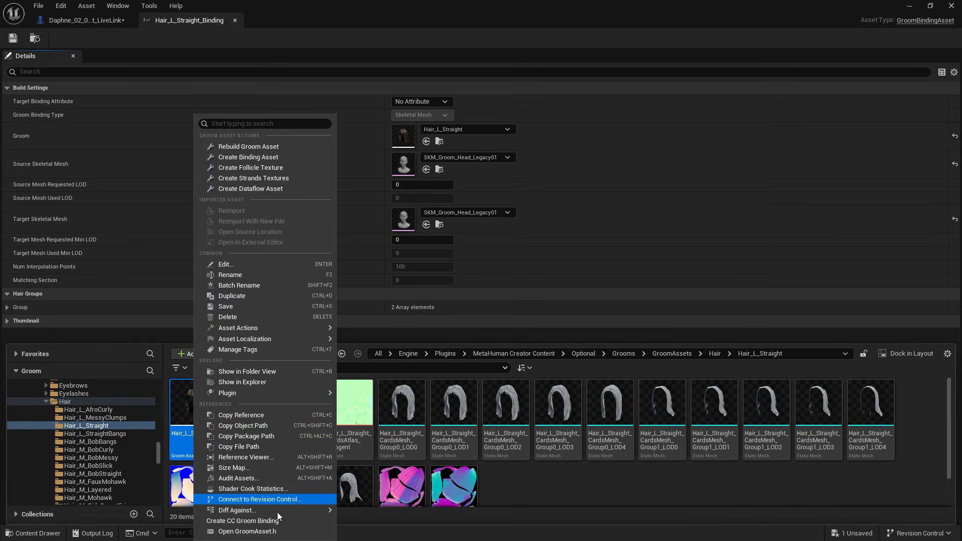
{"action": "left_click", "coordinate": [283, 523]}
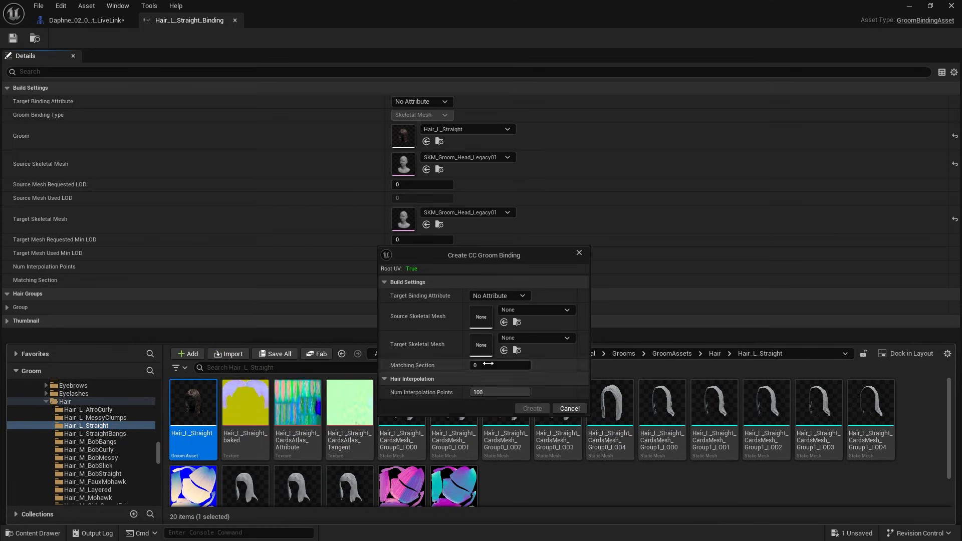
{"action": "left_click", "coordinate": [539, 309]}
{"action": "type", "text": "skm_groo"}
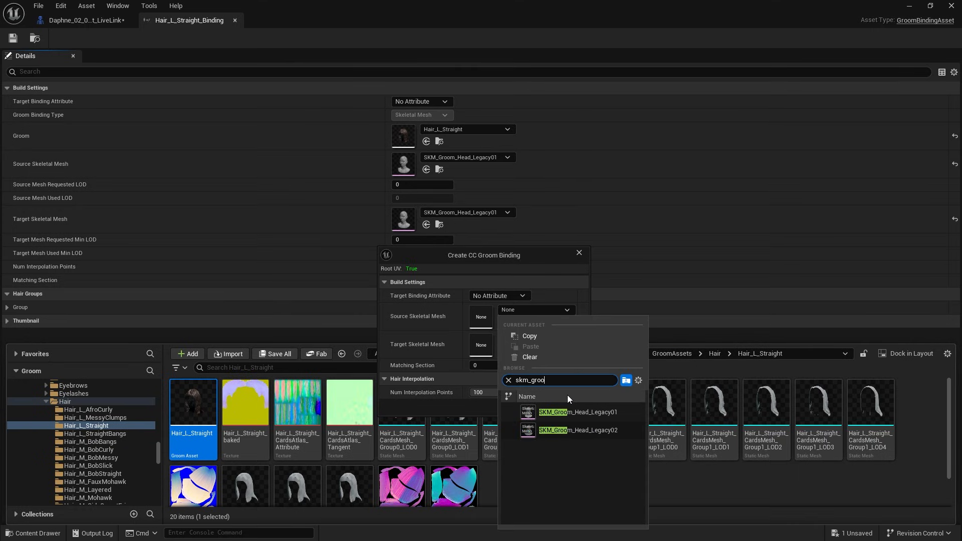
{"action": "left_click", "coordinate": [569, 408]}
{"action": "left_click", "coordinate": [551, 338]}
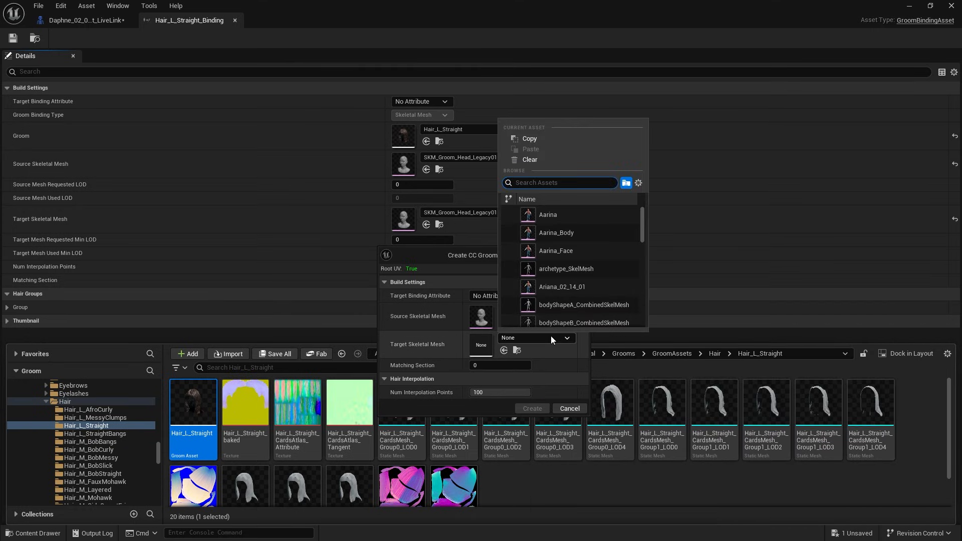
{"action": "left_click_drag", "start_coordinate": [643, 220], "coordinate": [646, 258]}
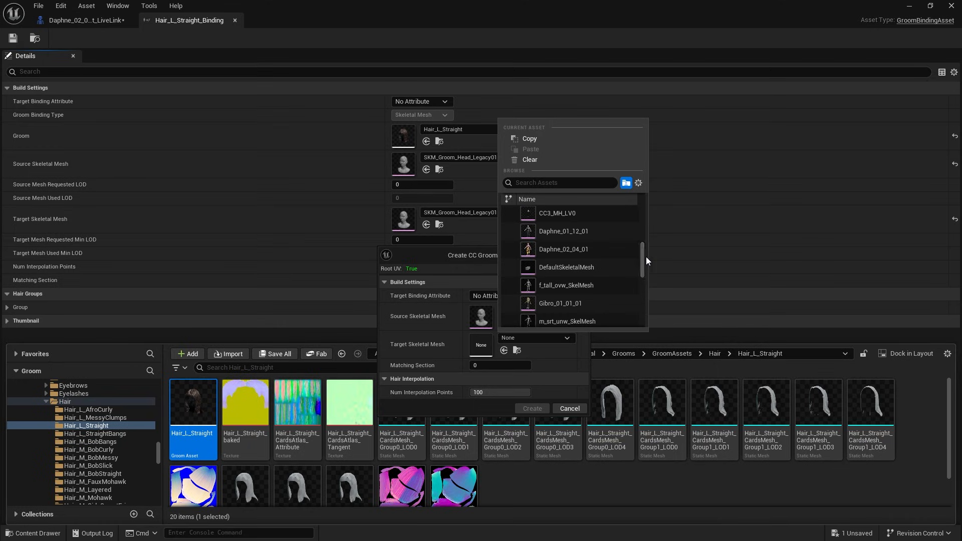
{"action": "left_click", "coordinate": [564, 255]}
{"action": "left_click", "coordinate": [532, 407]}
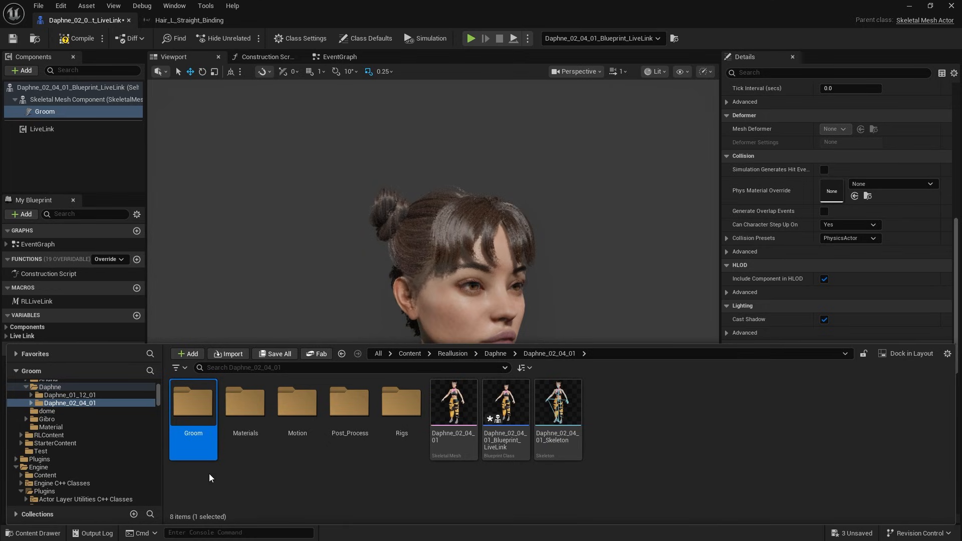
Step: Assign Hair_L_Straight and its Daphne_02_04_01 binding from the character's Groom folder as the Groom component's groom and binding assets
{"action": "double_click", "coordinate": [199, 427]}
{"action": "left_click_drag", "start_coordinate": [193, 405], "coordinate": [657, 305]}
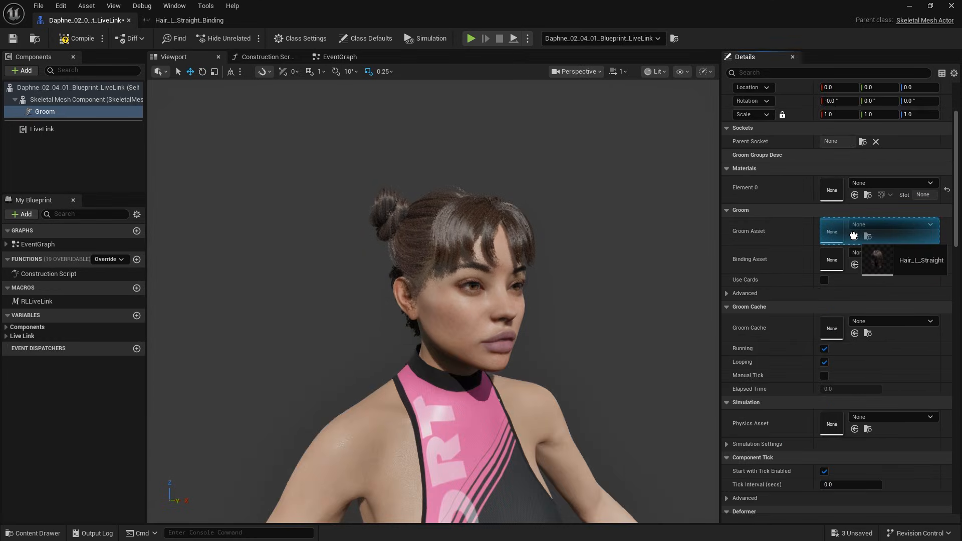
{"action": "left_click_drag", "start_coordinate": [853, 236], "coordinate": [853, 235]}
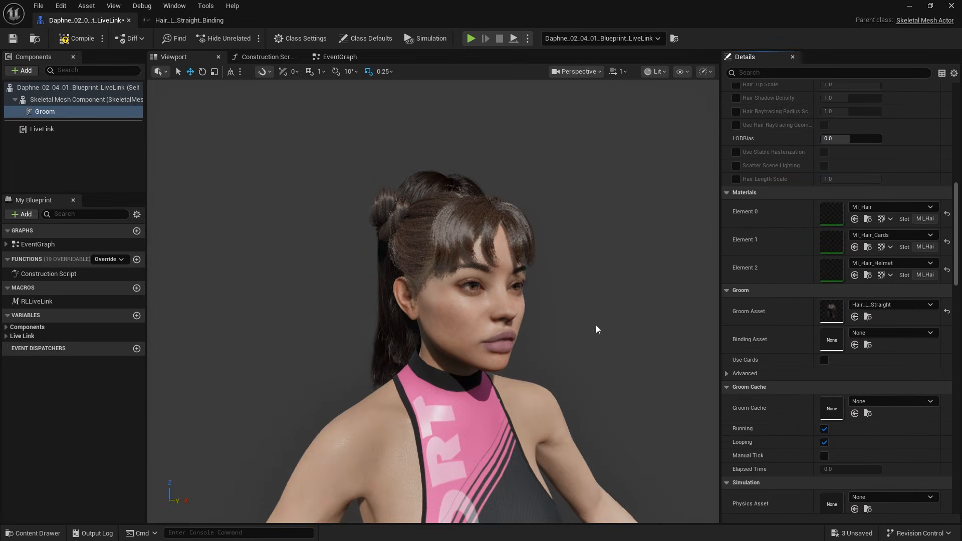
{"action": "left_click", "coordinate": [49, 532]}
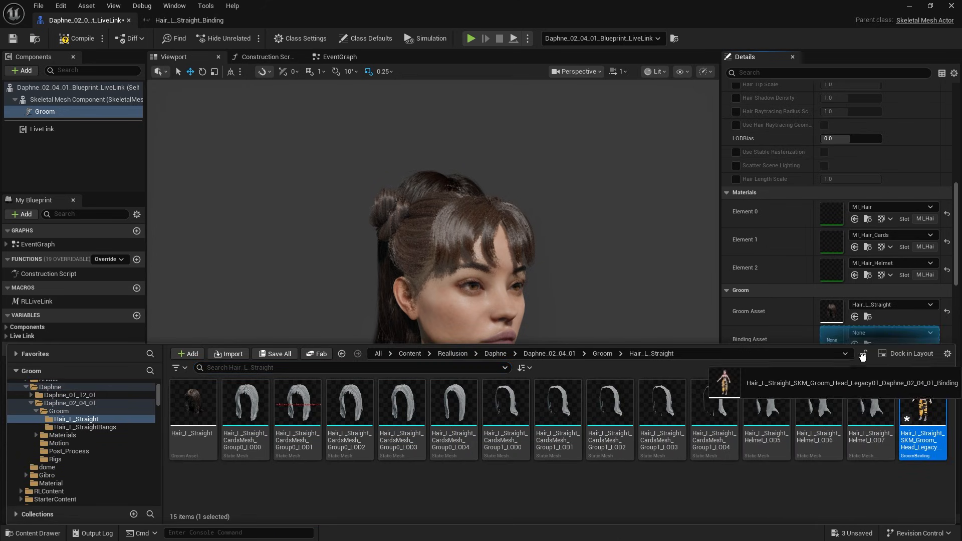
{"action": "left_click_drag", "start_coordinate": [862, 356], "coordinate": [842, 340]}
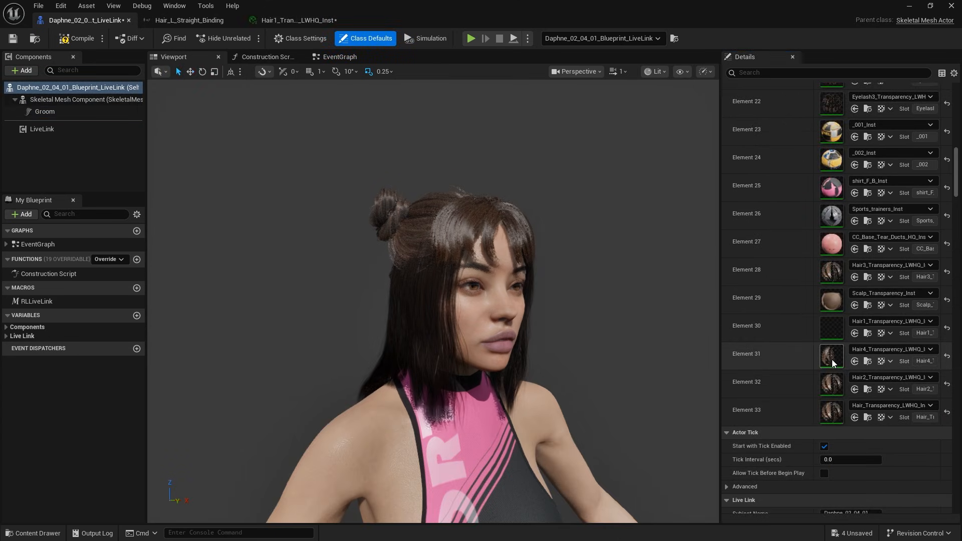
Step: Hide the Hair4_Transparency material instance (Element 31) by setting its Opacity to 0, and return to the character blueprint
{"action": "double_click", "coordinate": [832, 359]}
{"action": "scroll", "coordinate": [894, 384], "scroll_direction": "down", "scroll_amount": 10}
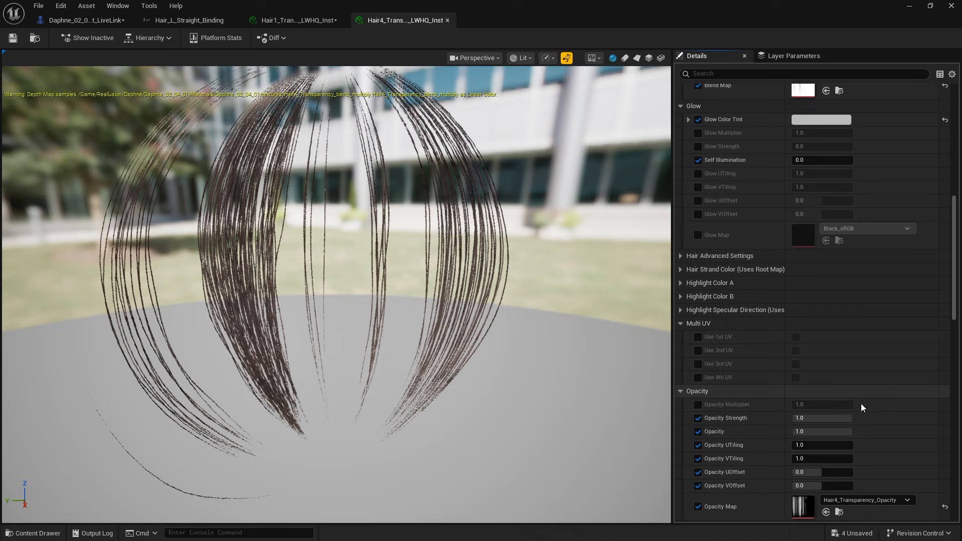
{"action": "left_click", "coordinate": [837, 430]}
{"action": "type", "text": "0"}
{"action": "key", "text": "Return"}
{"action": "left_click", "coordinate": [82, 22]}
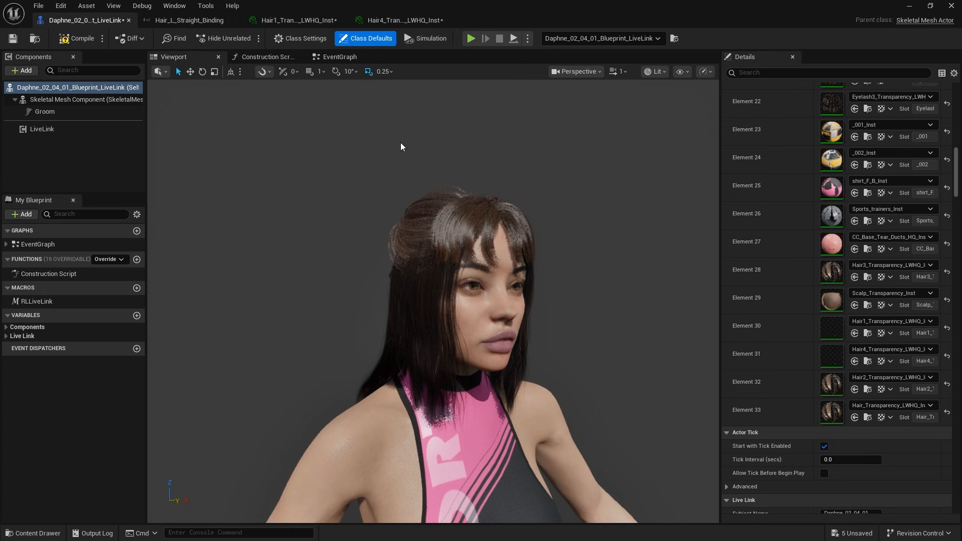
Step: Make Element 32 (Hair2_Transparency) and the remaining original hair and scalp material instances fully transparent, and compile the blueprint
{"action": "double_click", "coordinate": [835, 381]}
{"action": "scroll", "coordinate": [855, 439], "scroll_direction": "down", "scroll_amount": 10}
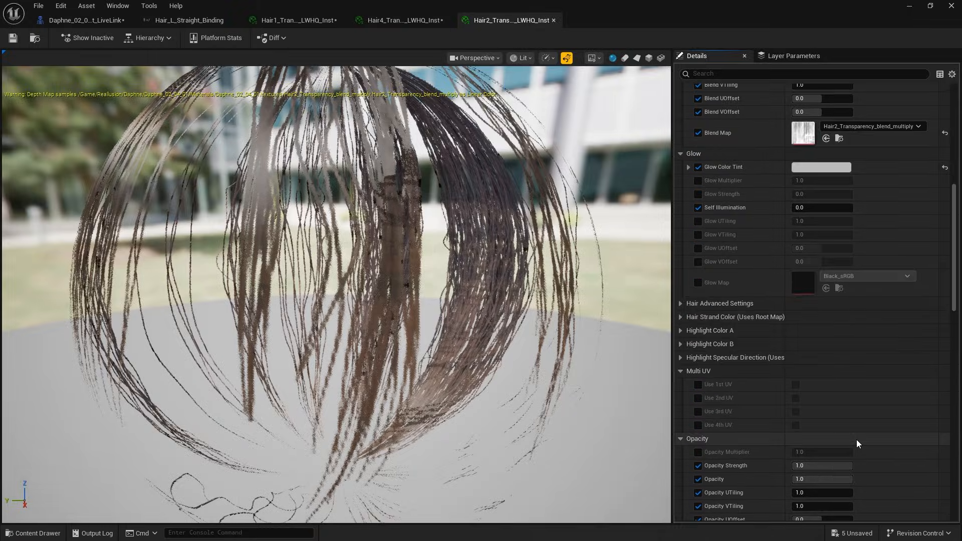
{"action": "left_click", "coordinate": [822, 255]}
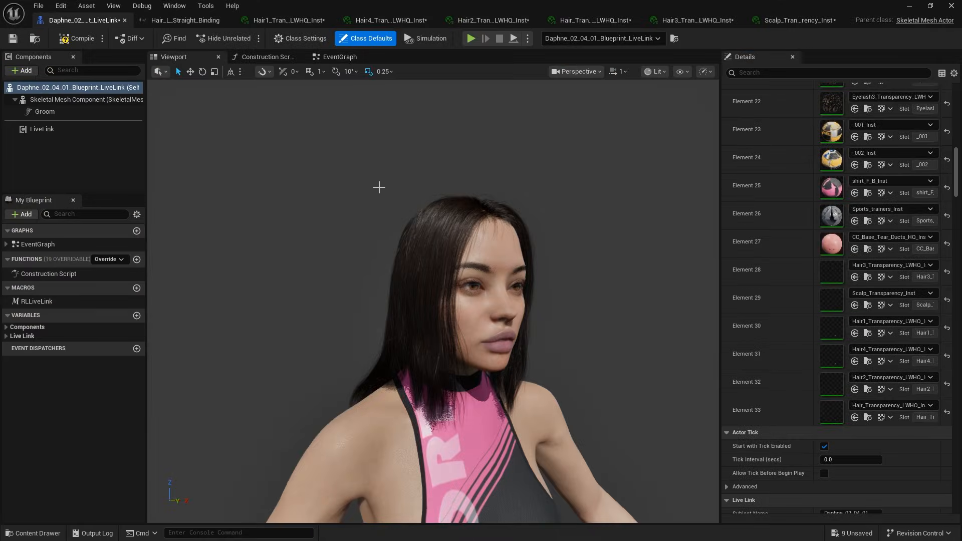
{"action": "left_click", "coordinate": [87, 38]}
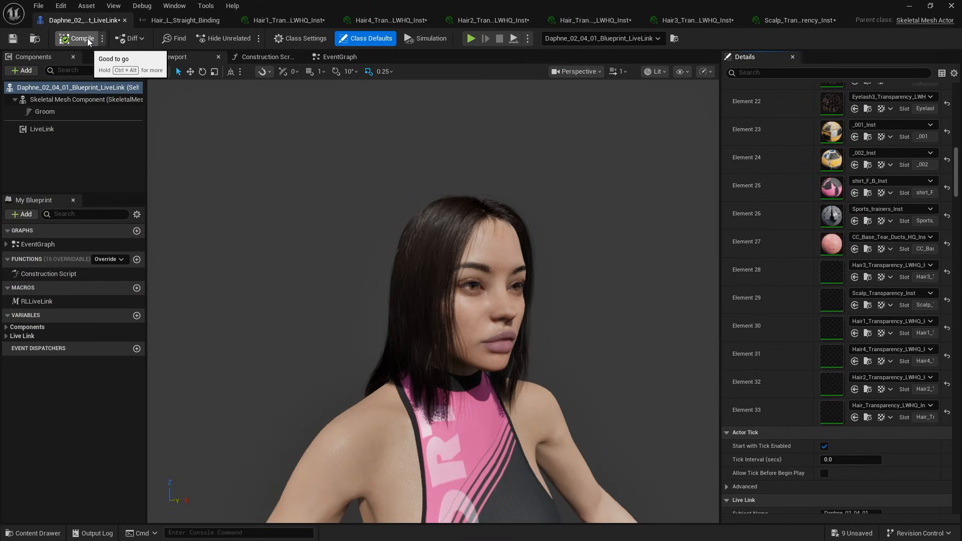